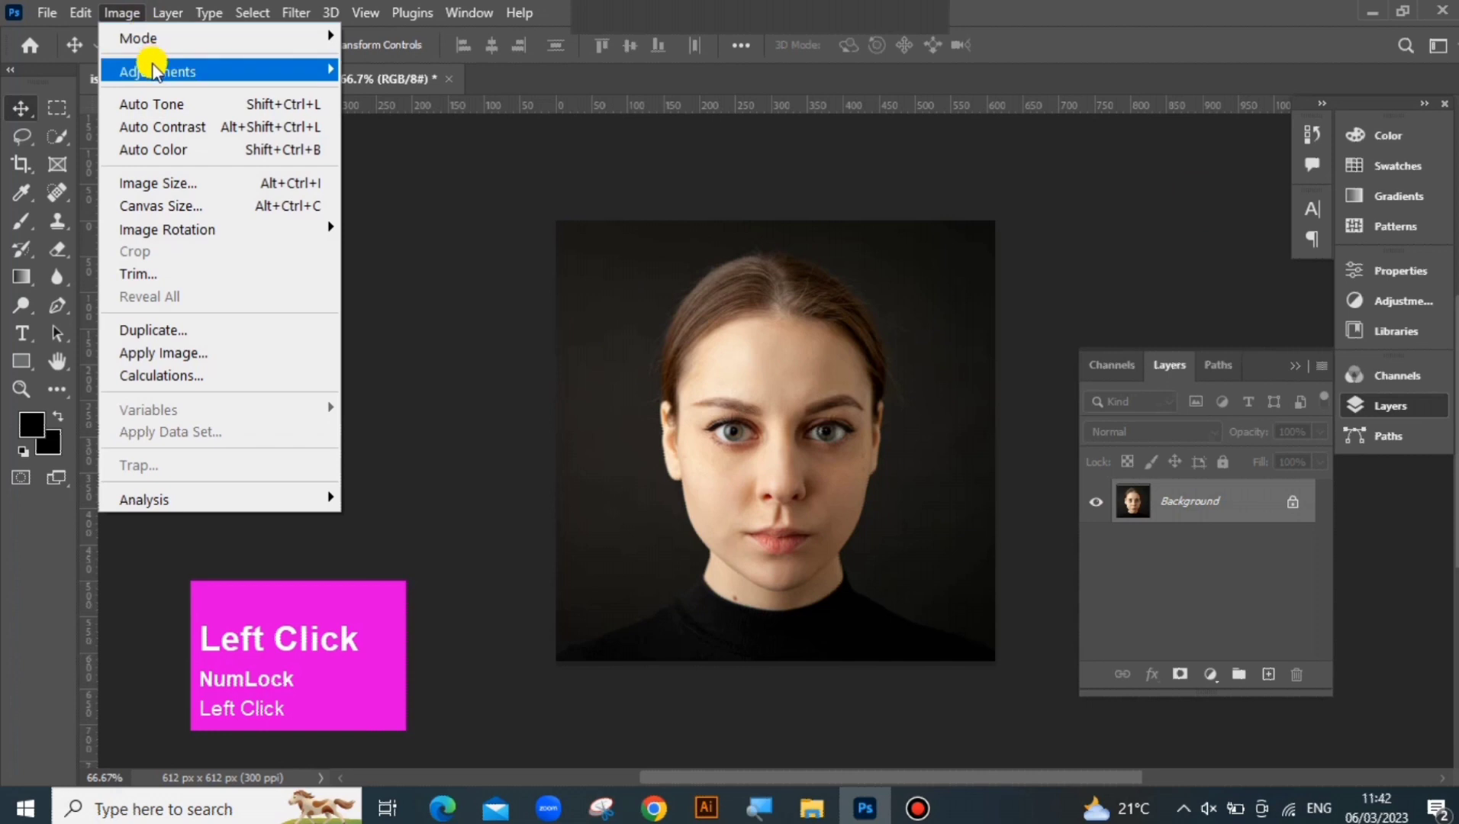
Desaturate the portrait photo
mouse_move(175, 71)
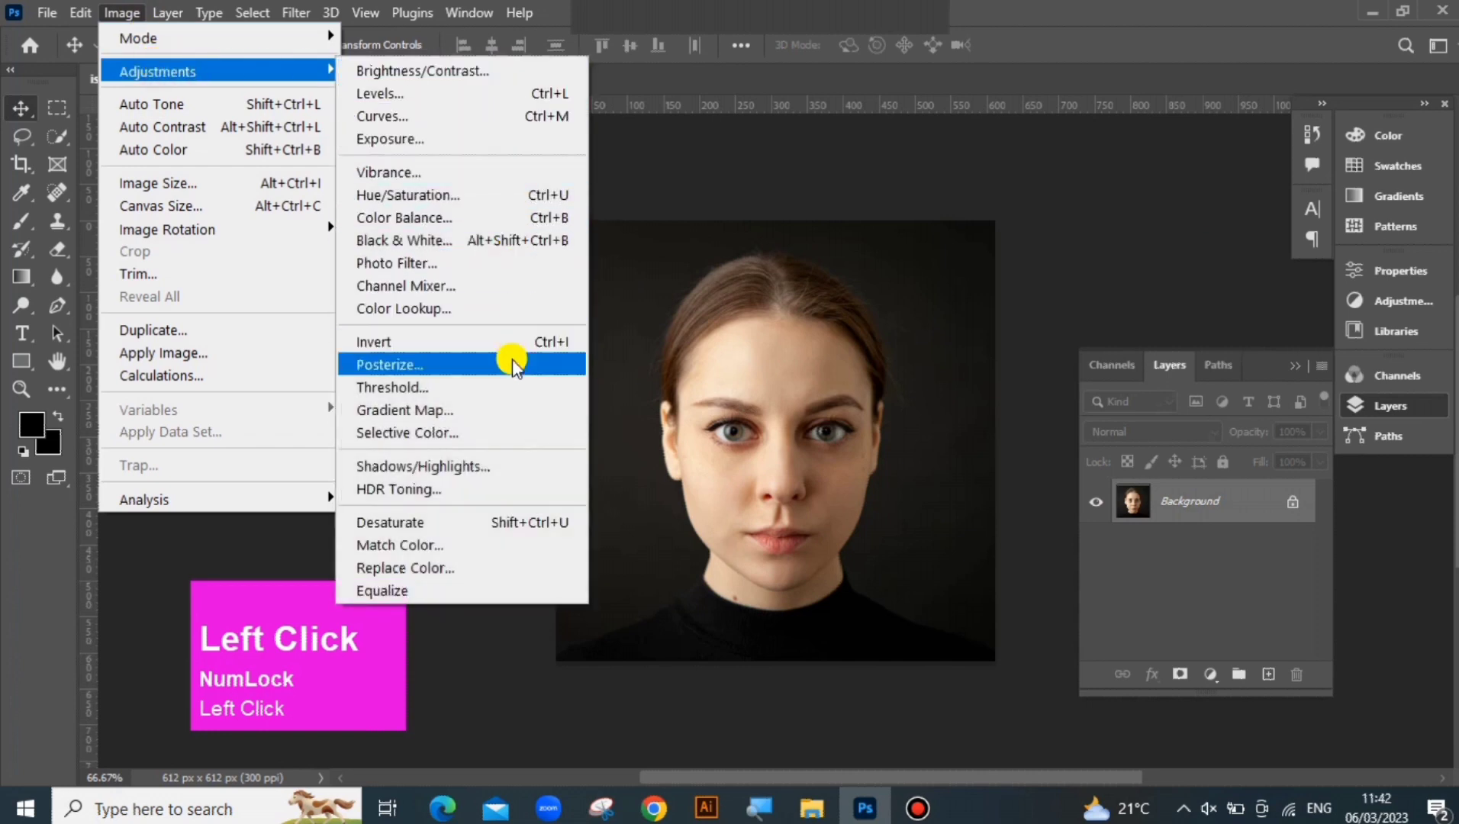
click(446, 525)
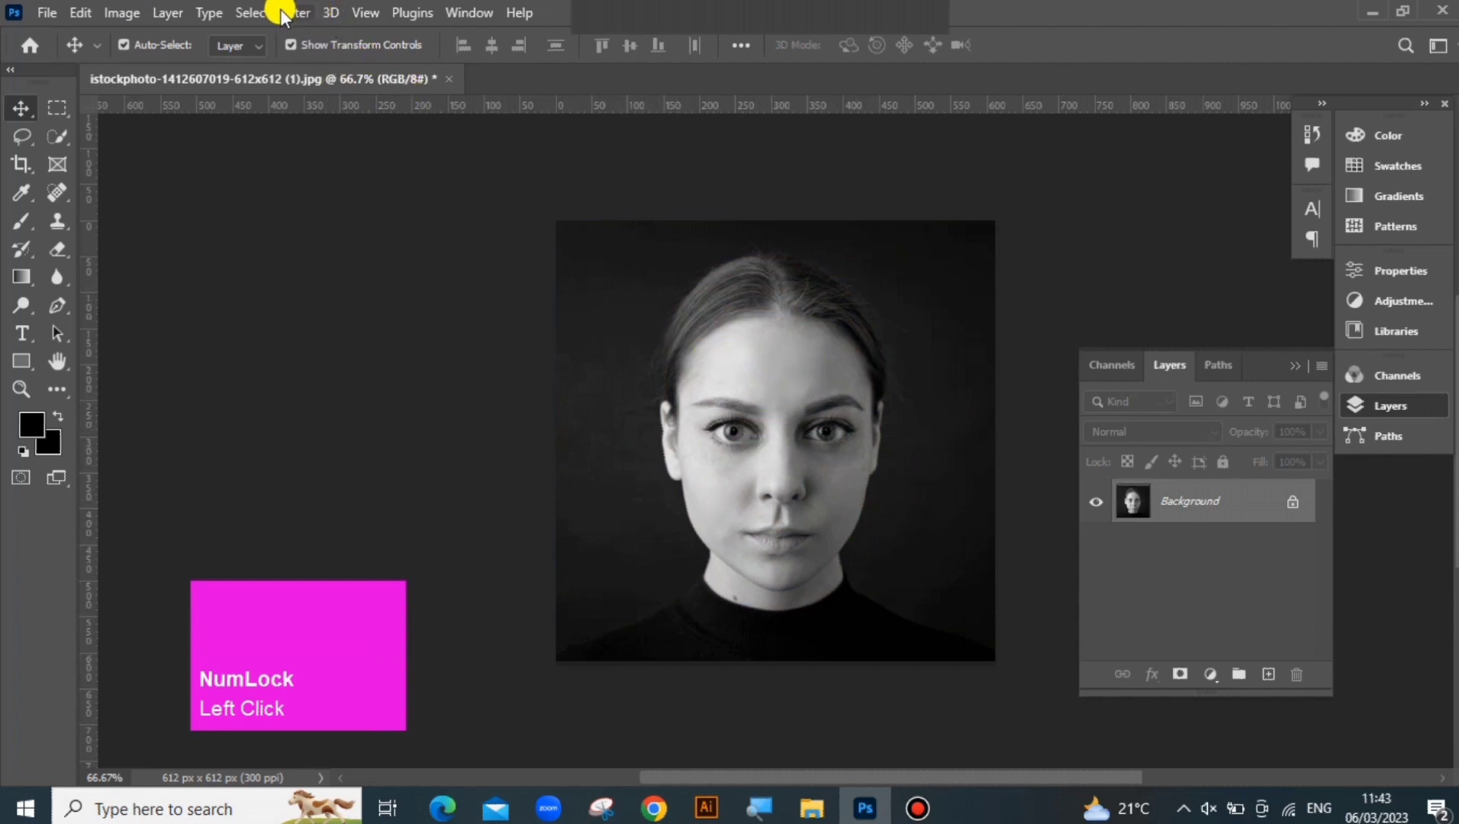
click(363, 13)
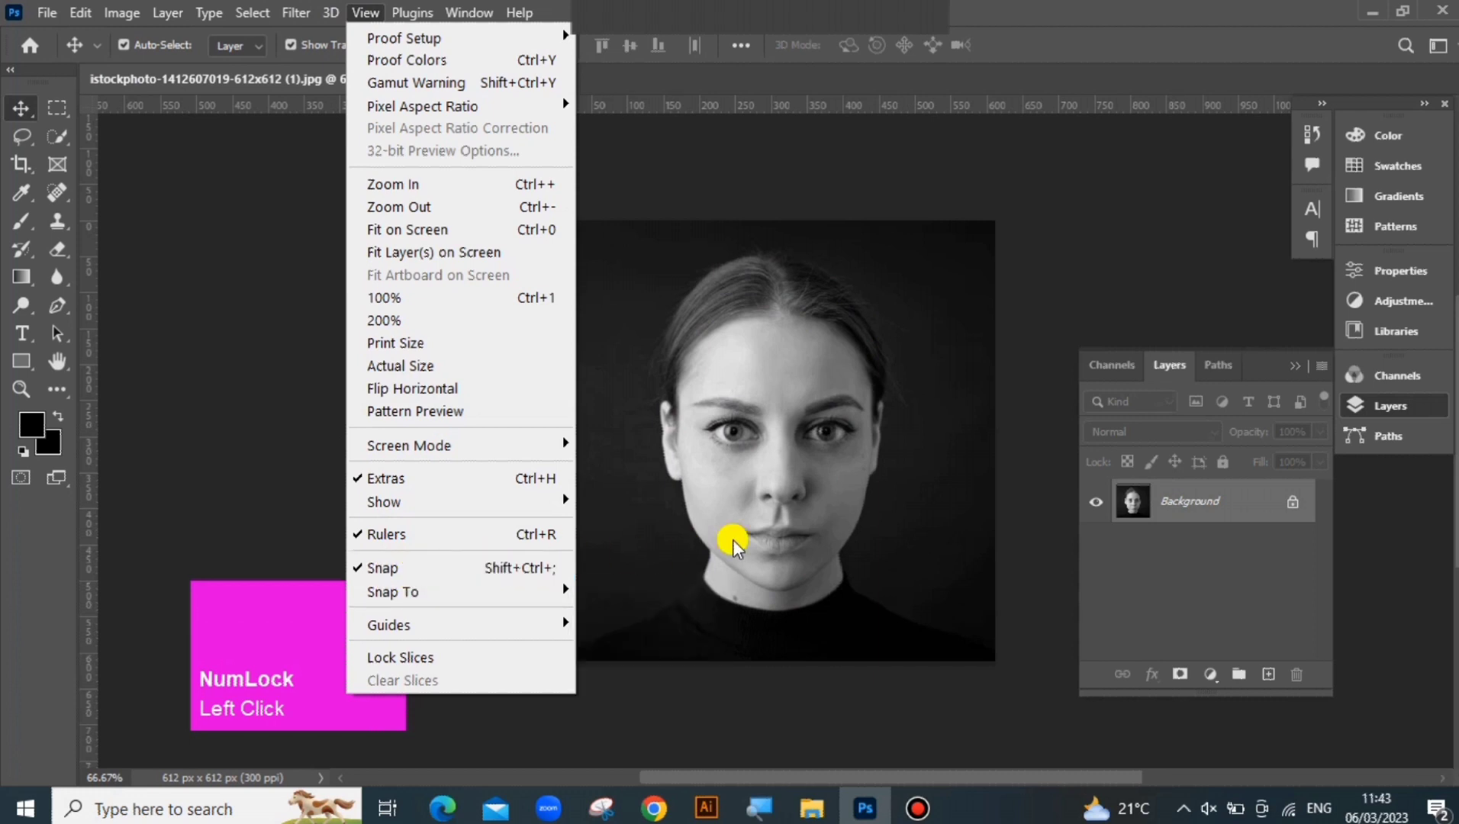
click(731, 603)
Select the subject, unlock the background layer and add a layer mask that hides everything around the woman
click(236, 14)
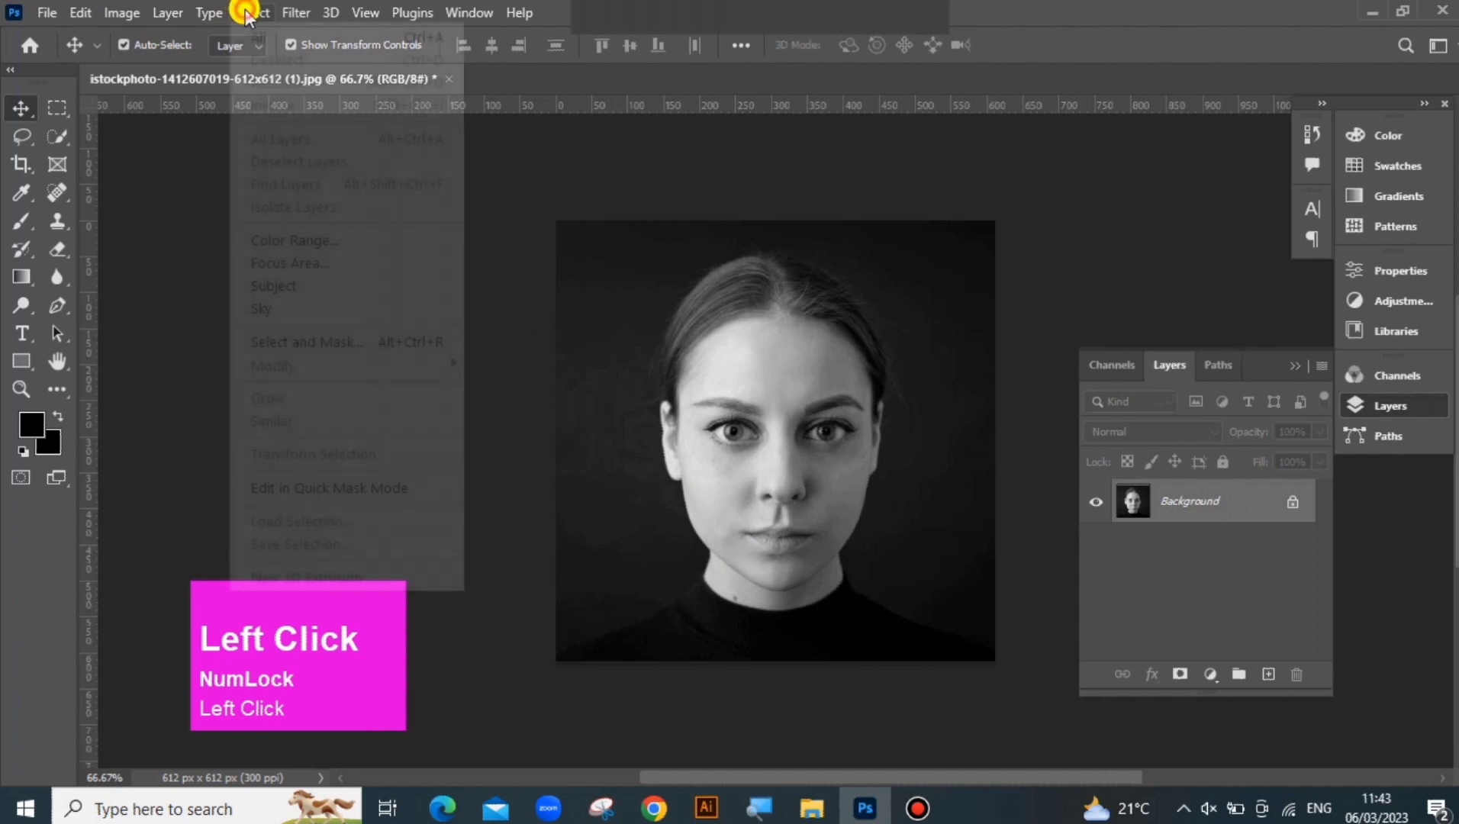
click(302, 288)
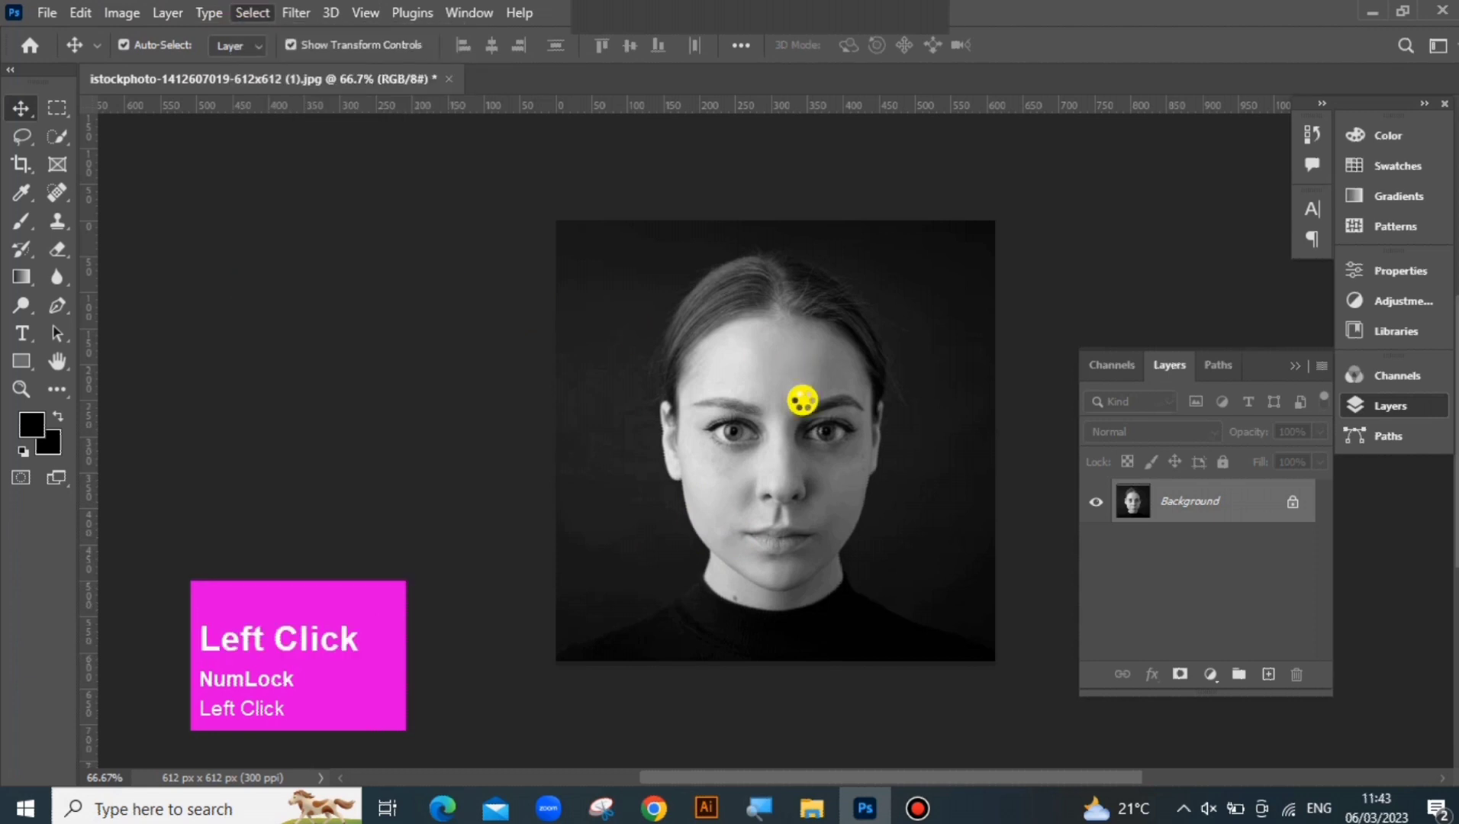
click(1294, 506)
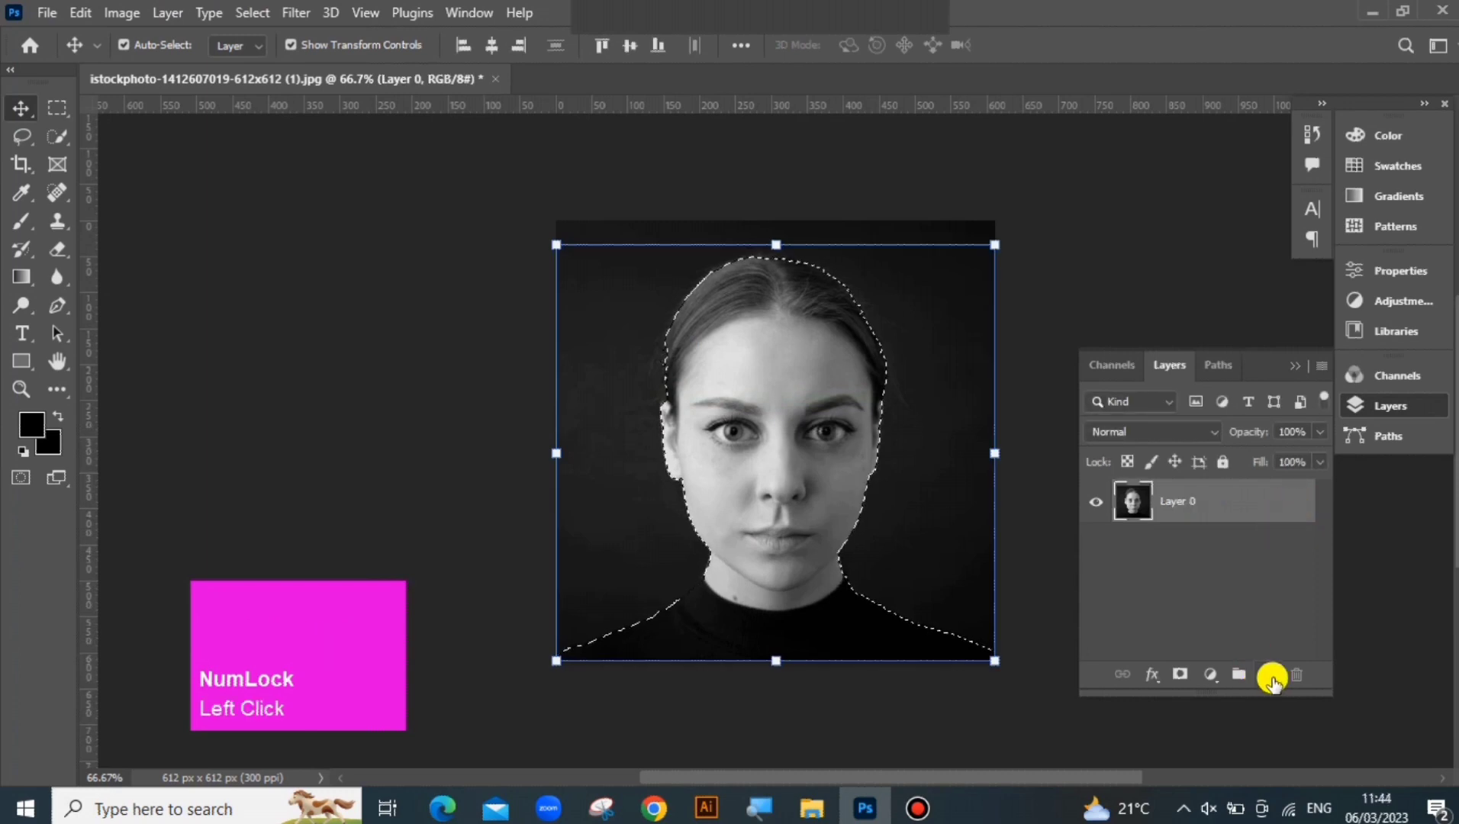
click(1179, 675)
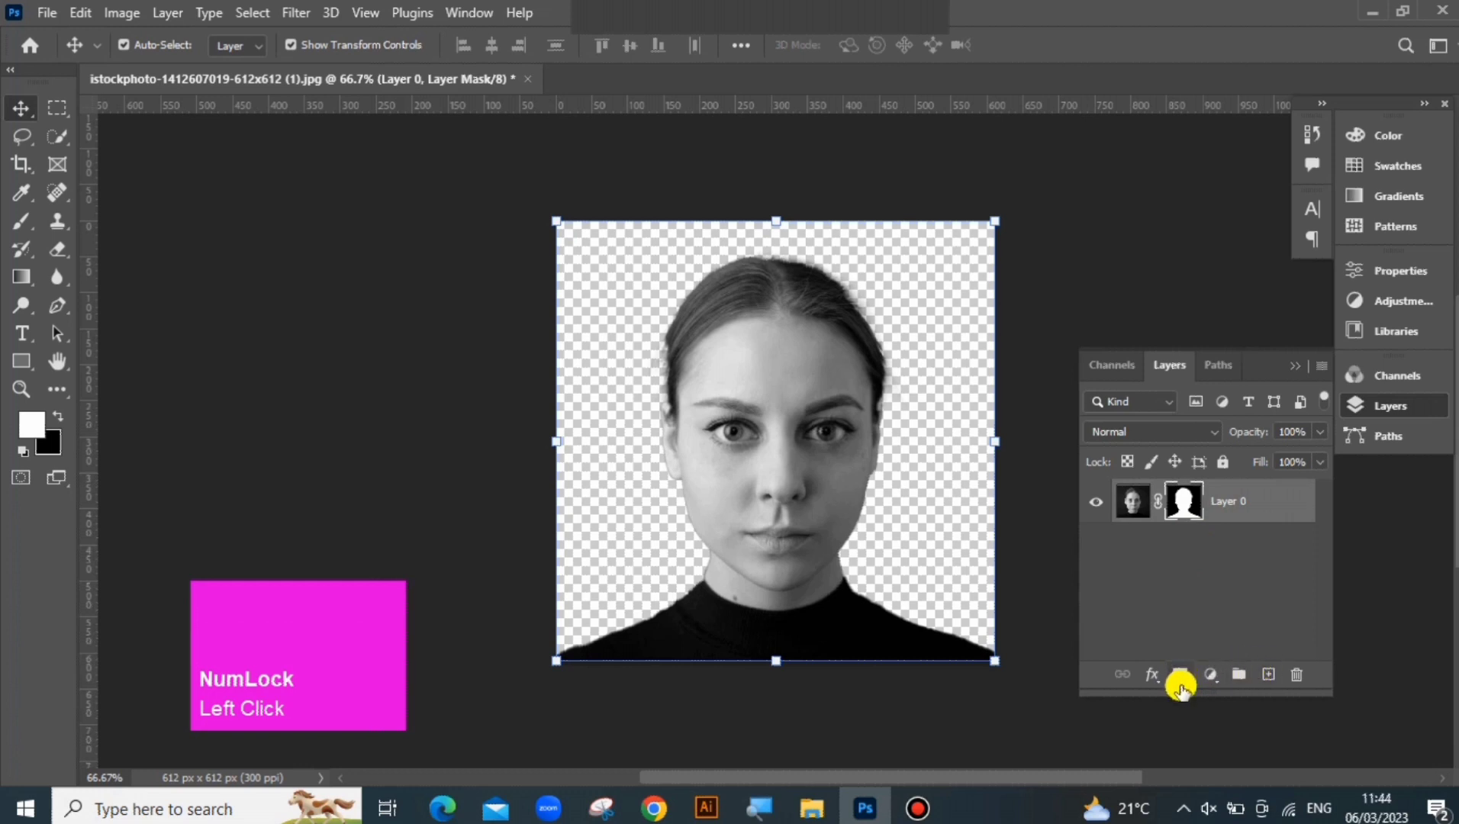
Add a new layer filled with black and place it beneath the masked portrait
click(1268, 674)
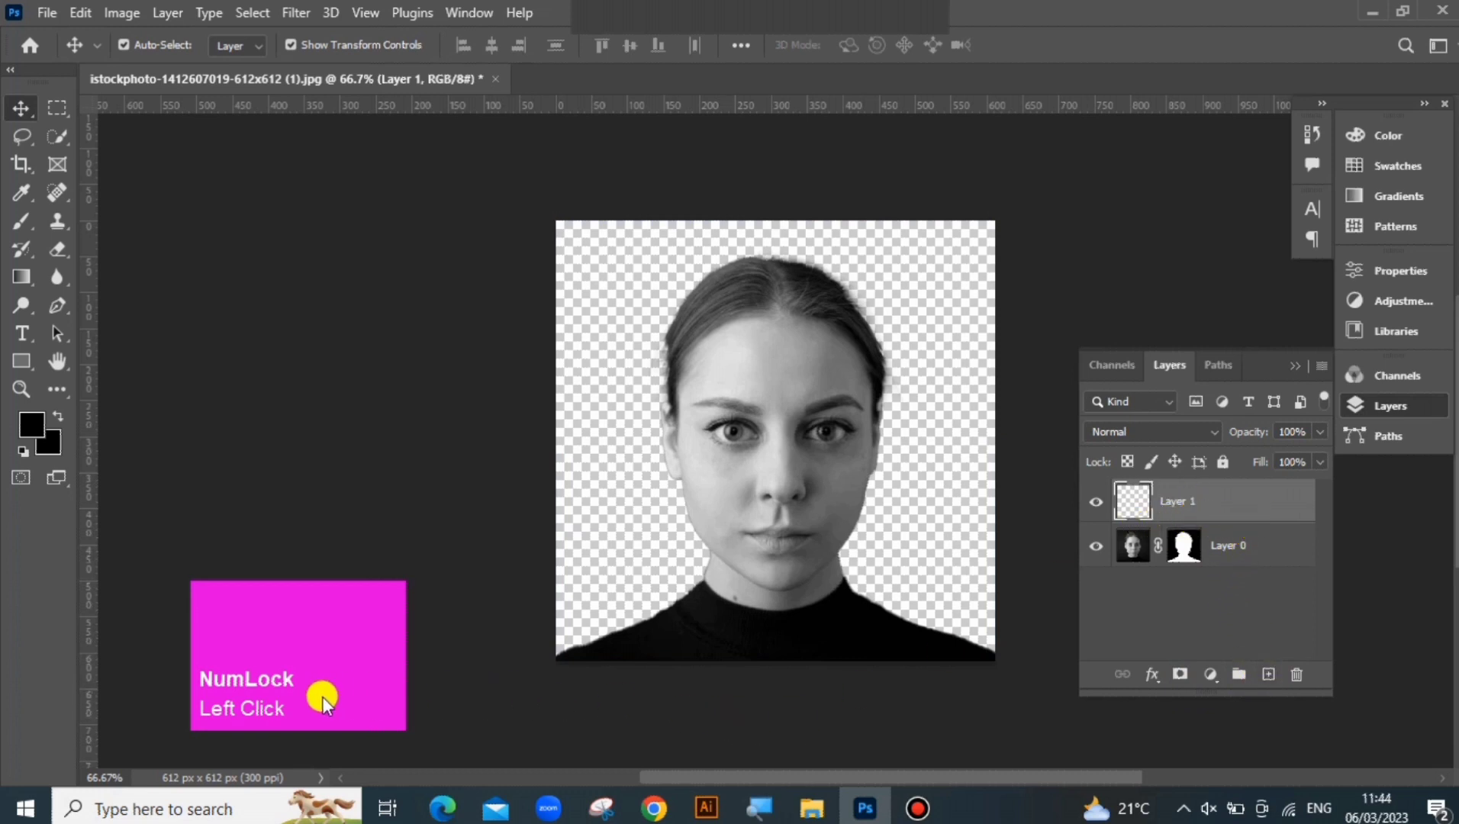
key(ctrl+BackSpace)
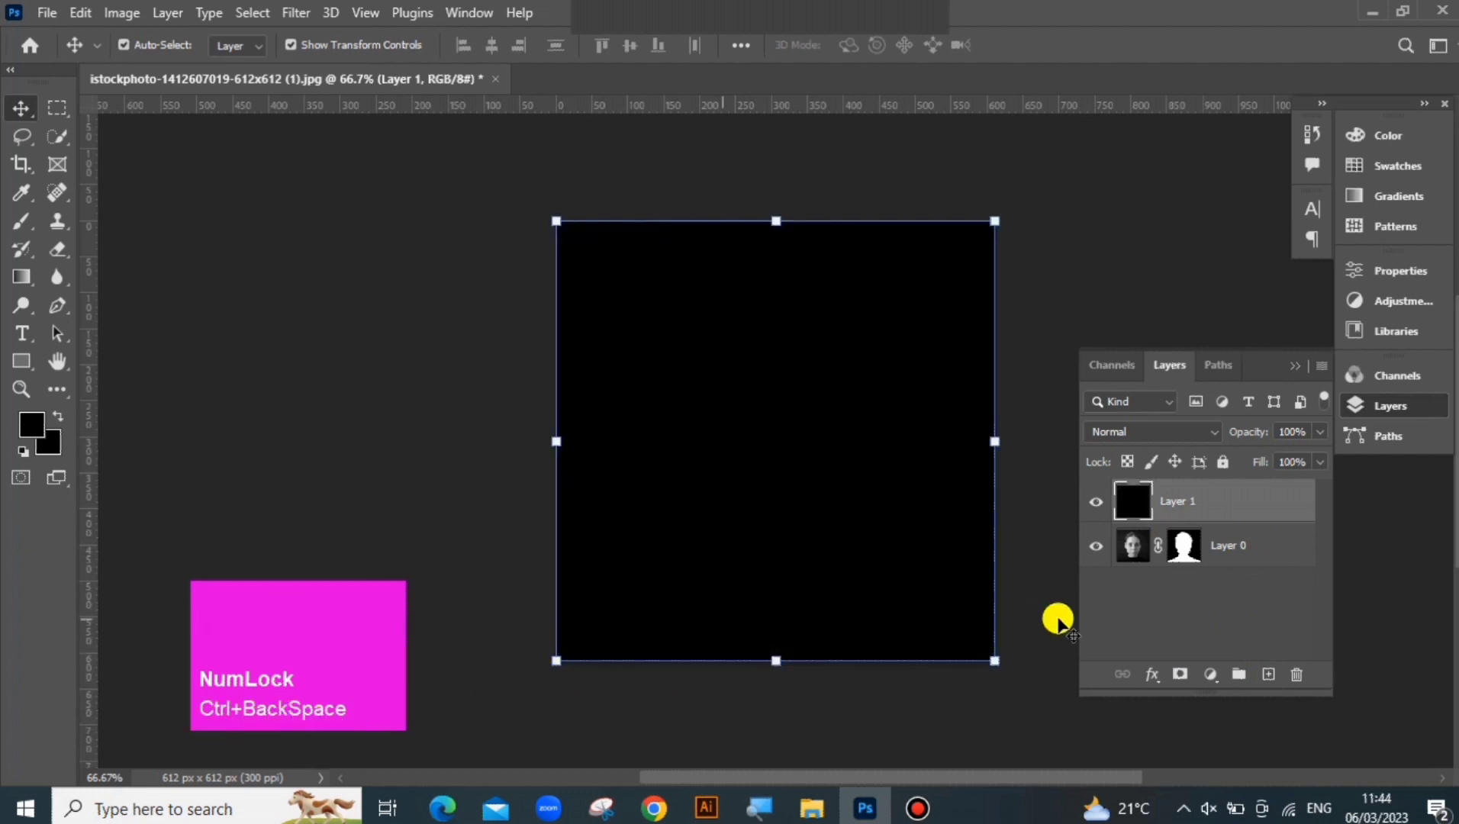
drag(1190, 500, 1185, 592)
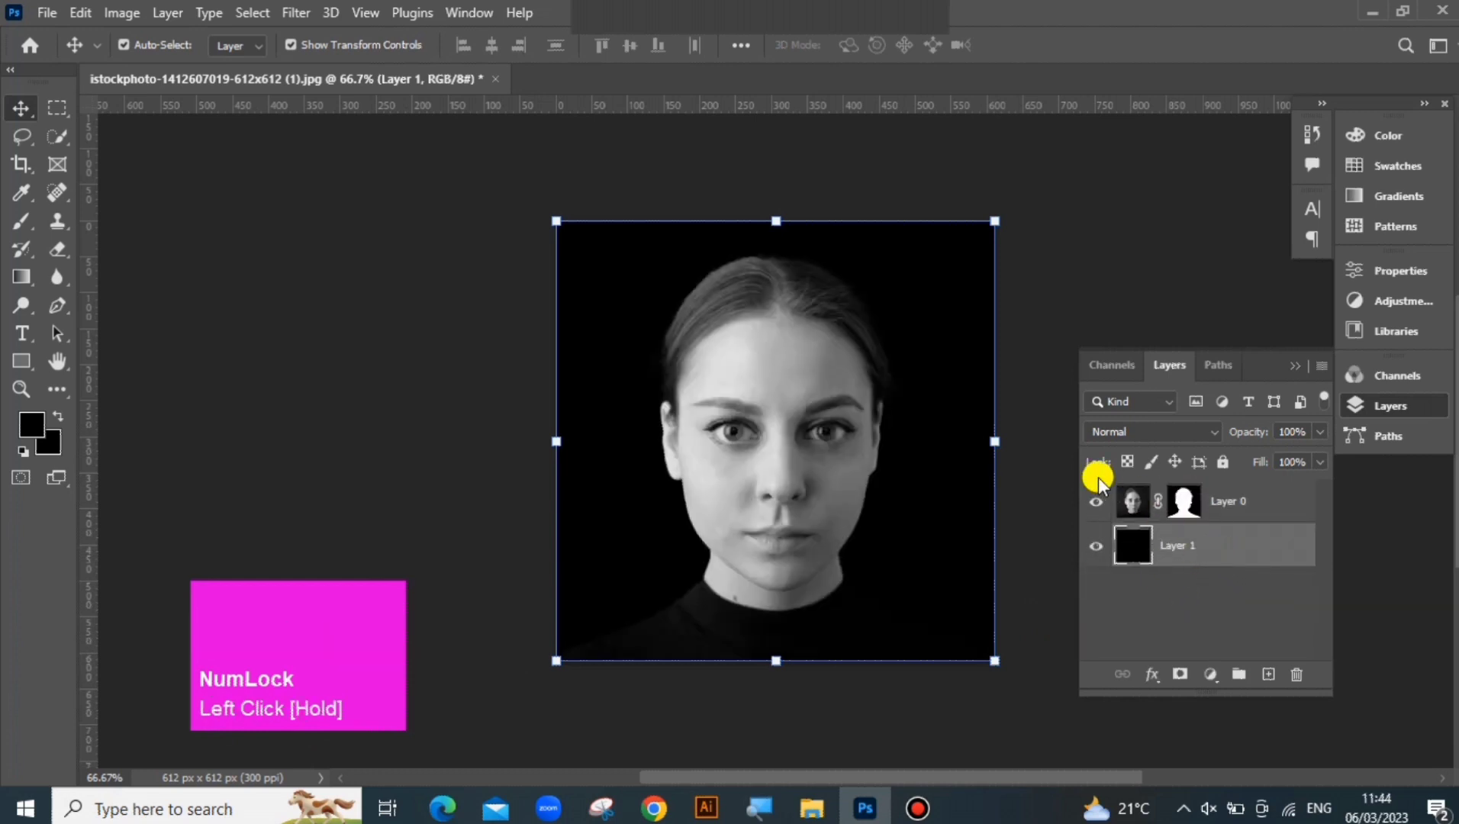
Place a vertical guide through the canvas centre and fill the half to its right with black on a new layer
click(1238, 502)
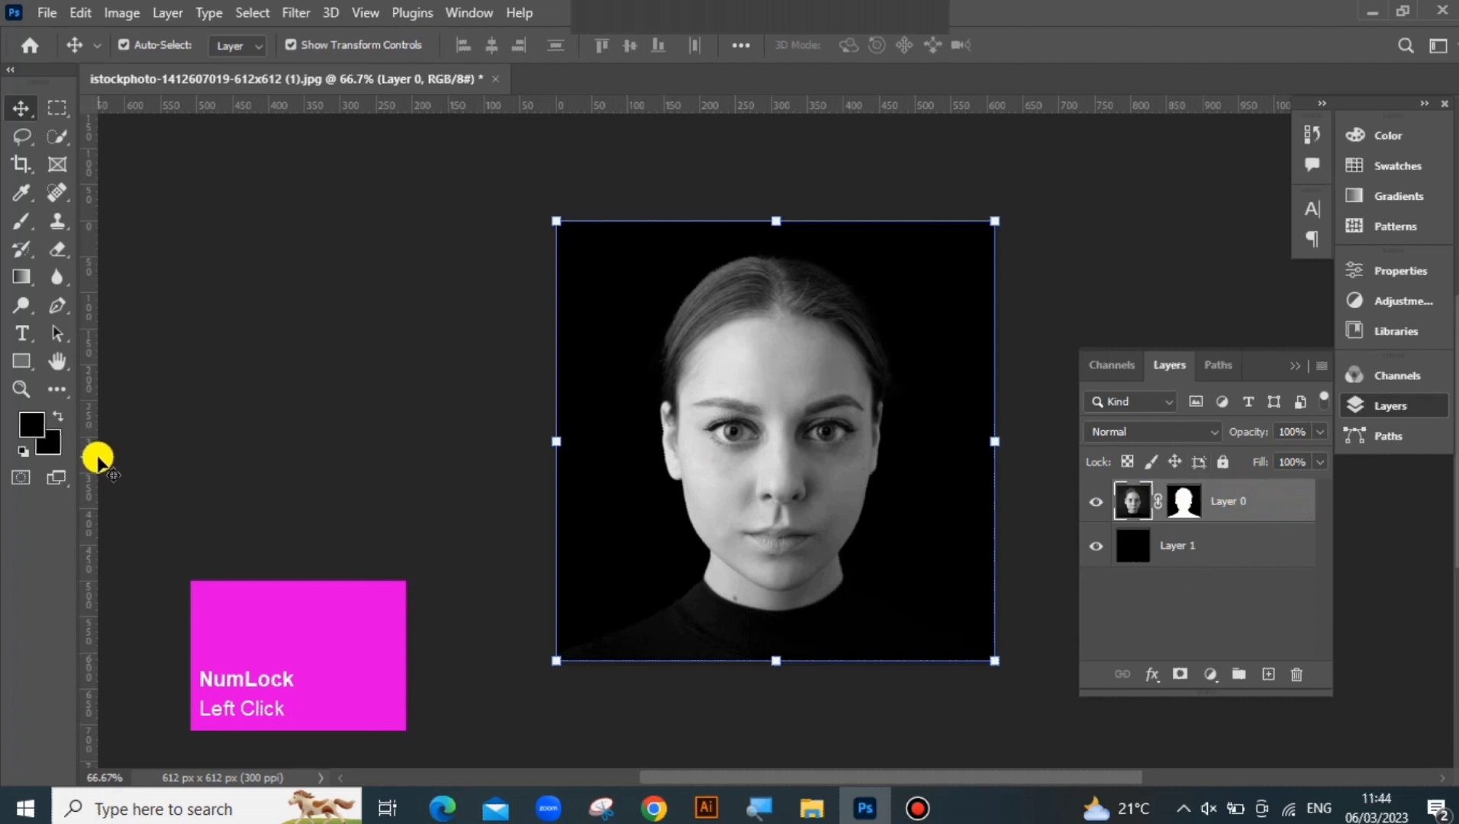
drag(89, 460, 773, 524)
click(57, 107)
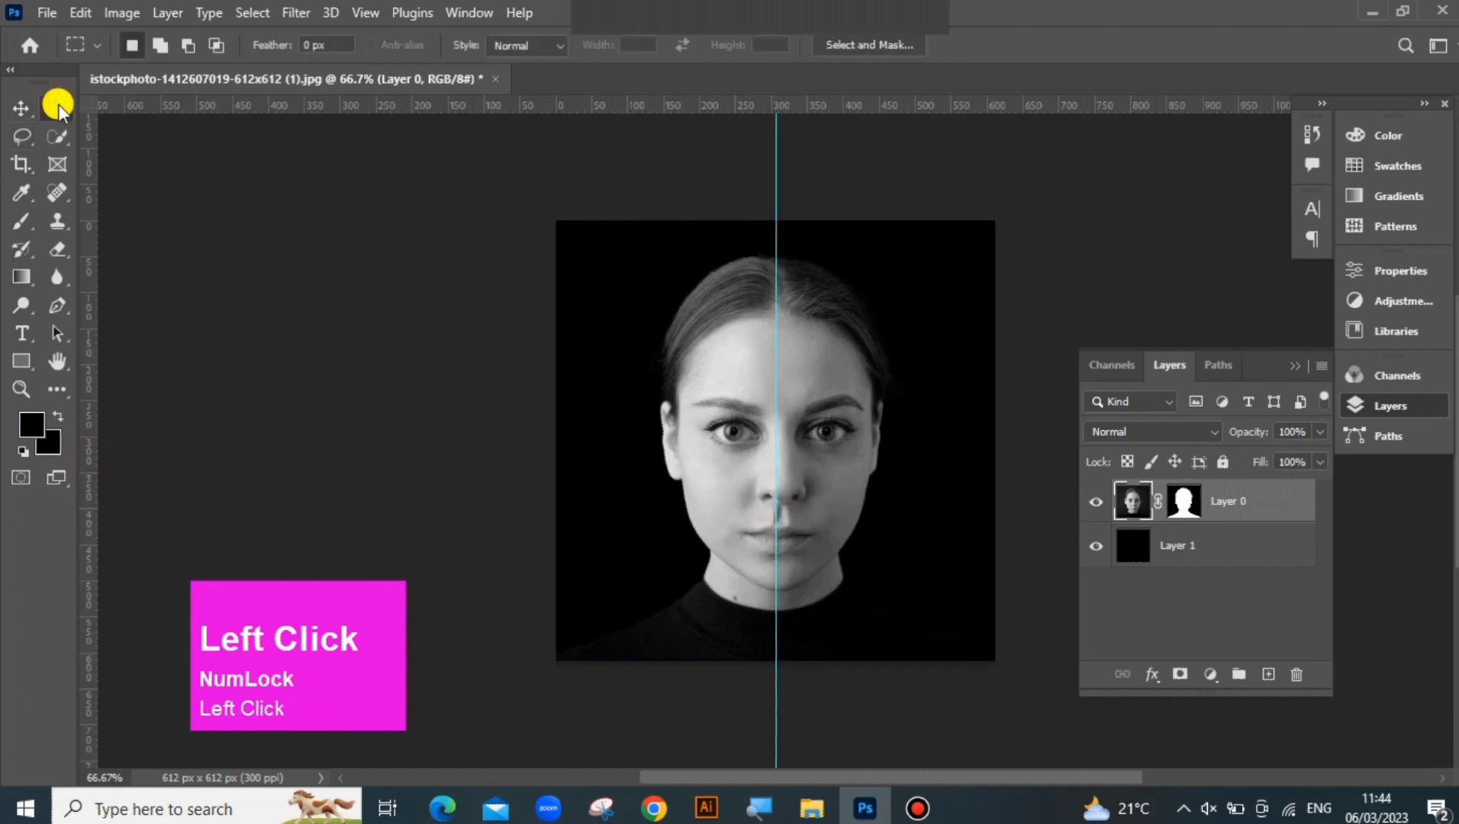
right_click(57, 110)
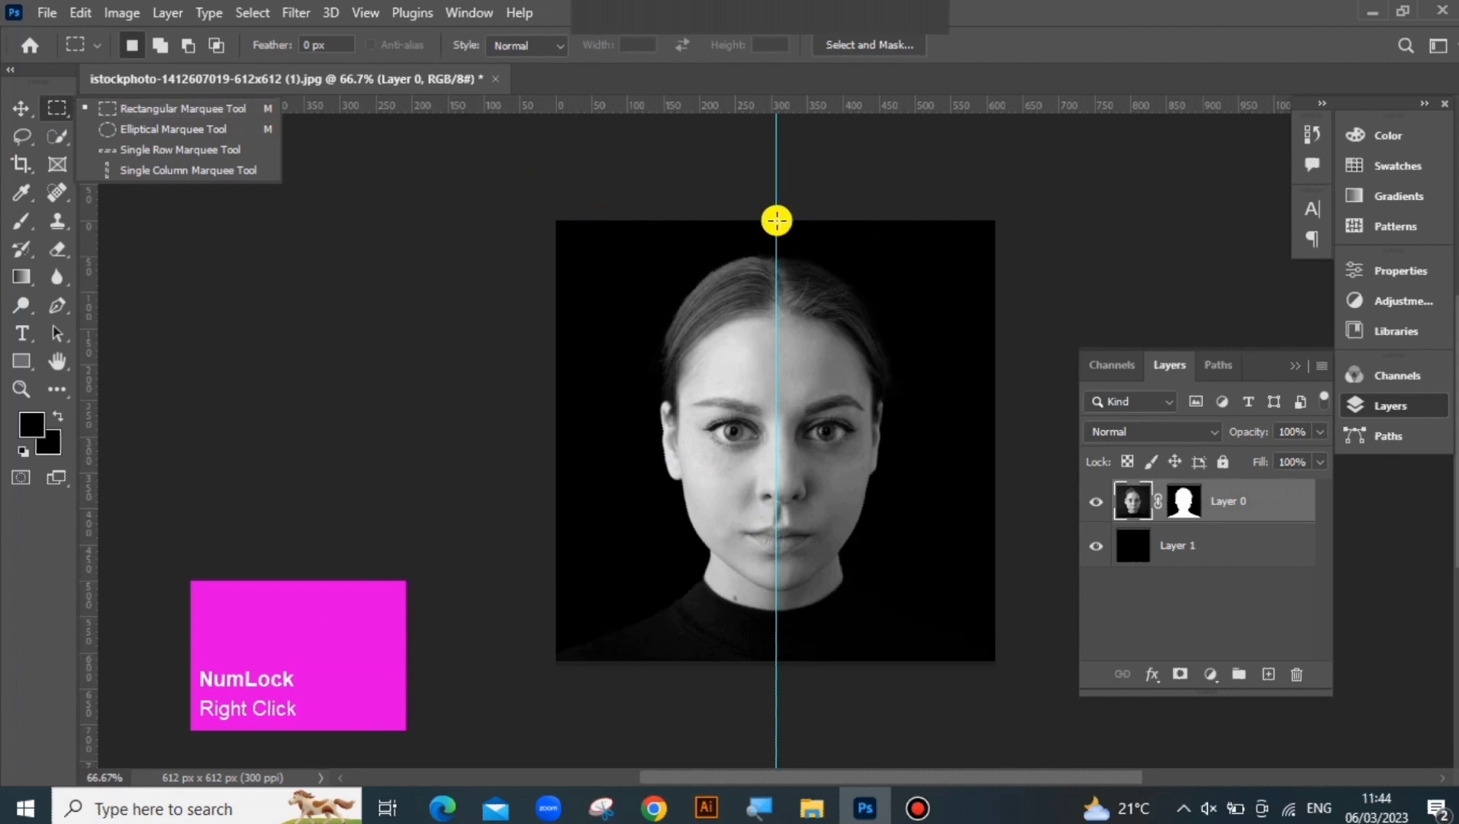
click(776, 221)
drag(777, 221, 1008, 657)
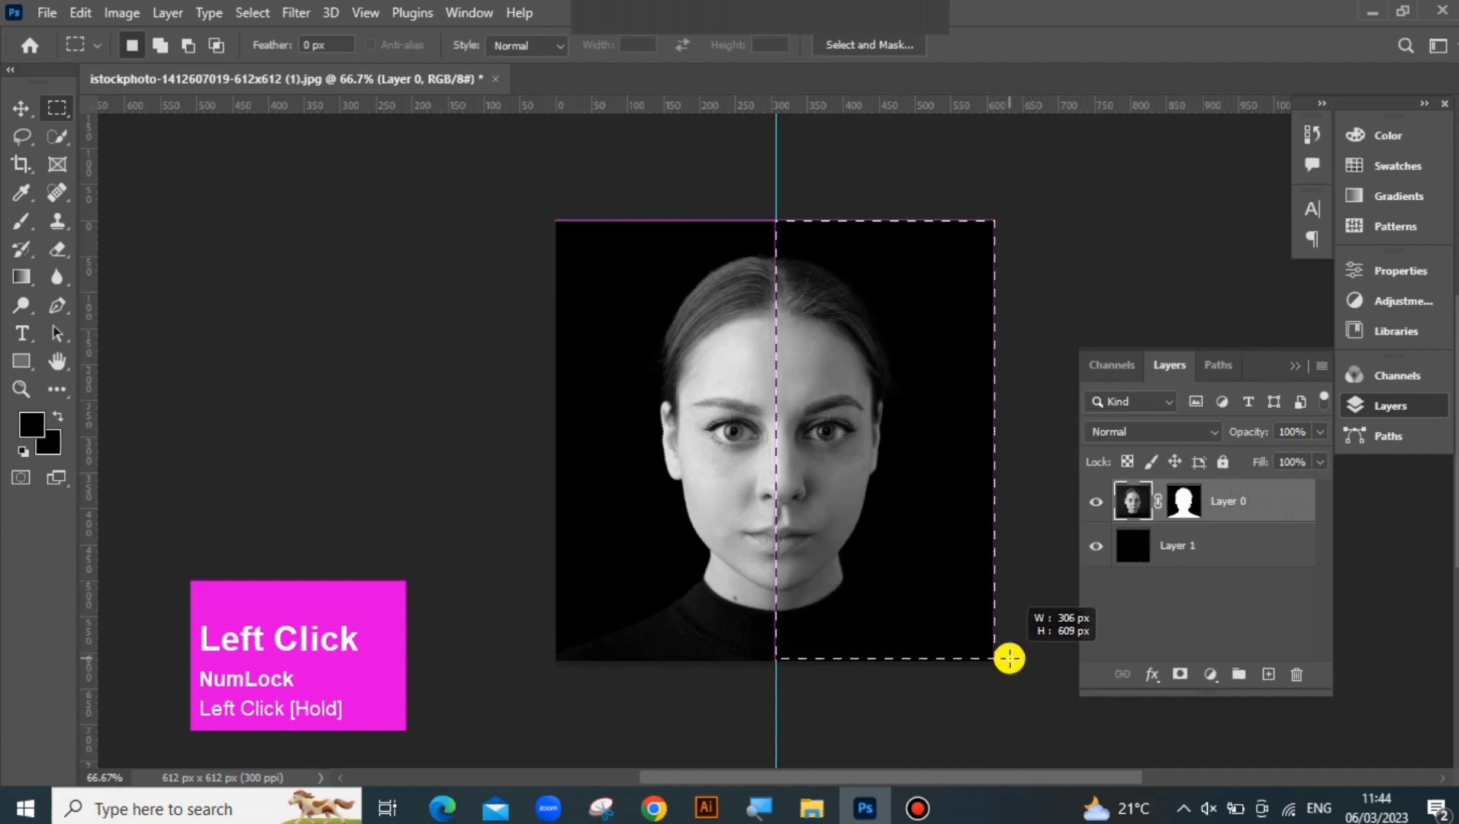
drag(999, 643, 997, 657)
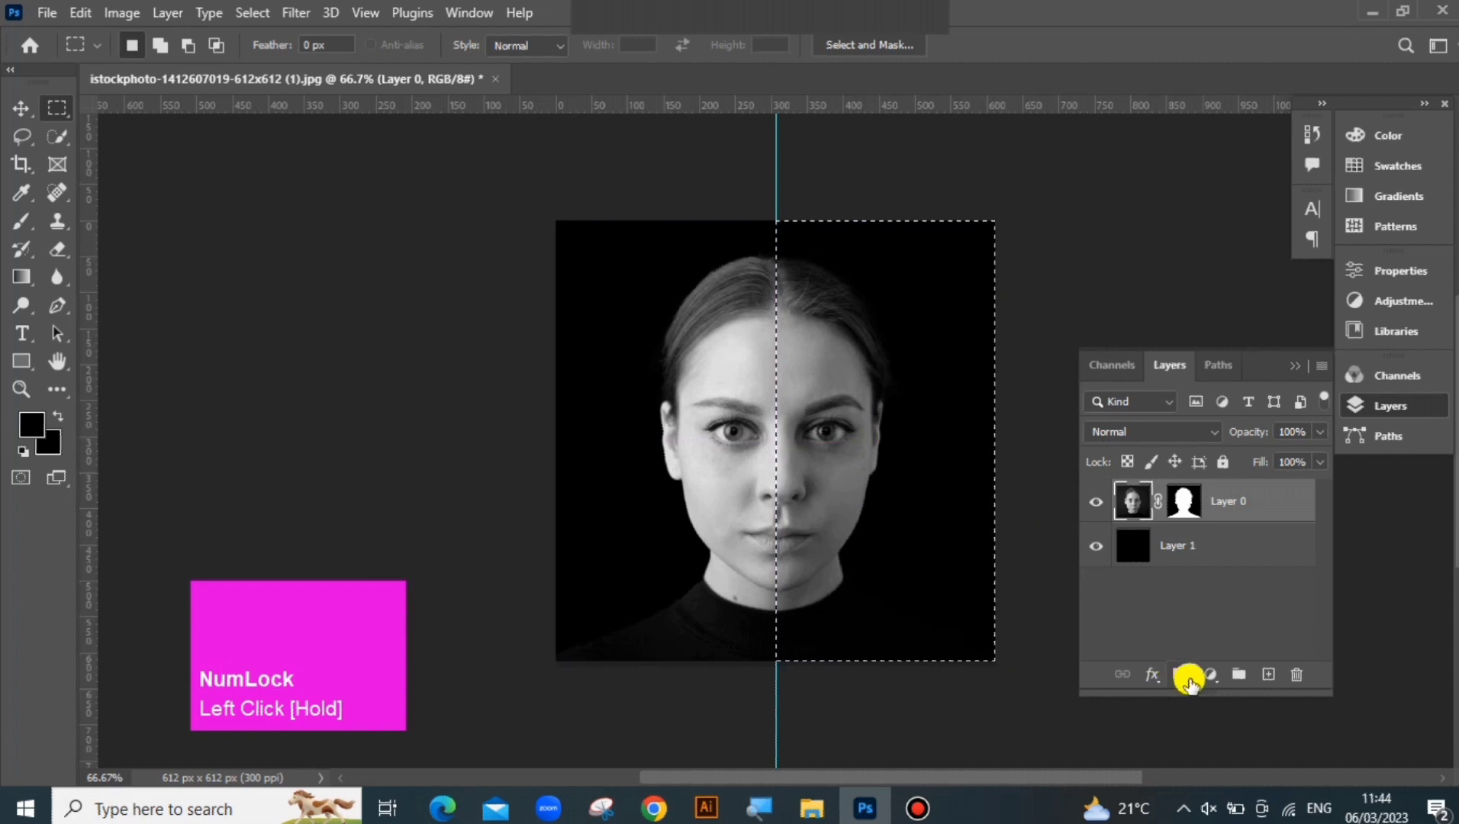
click(1266, 676)
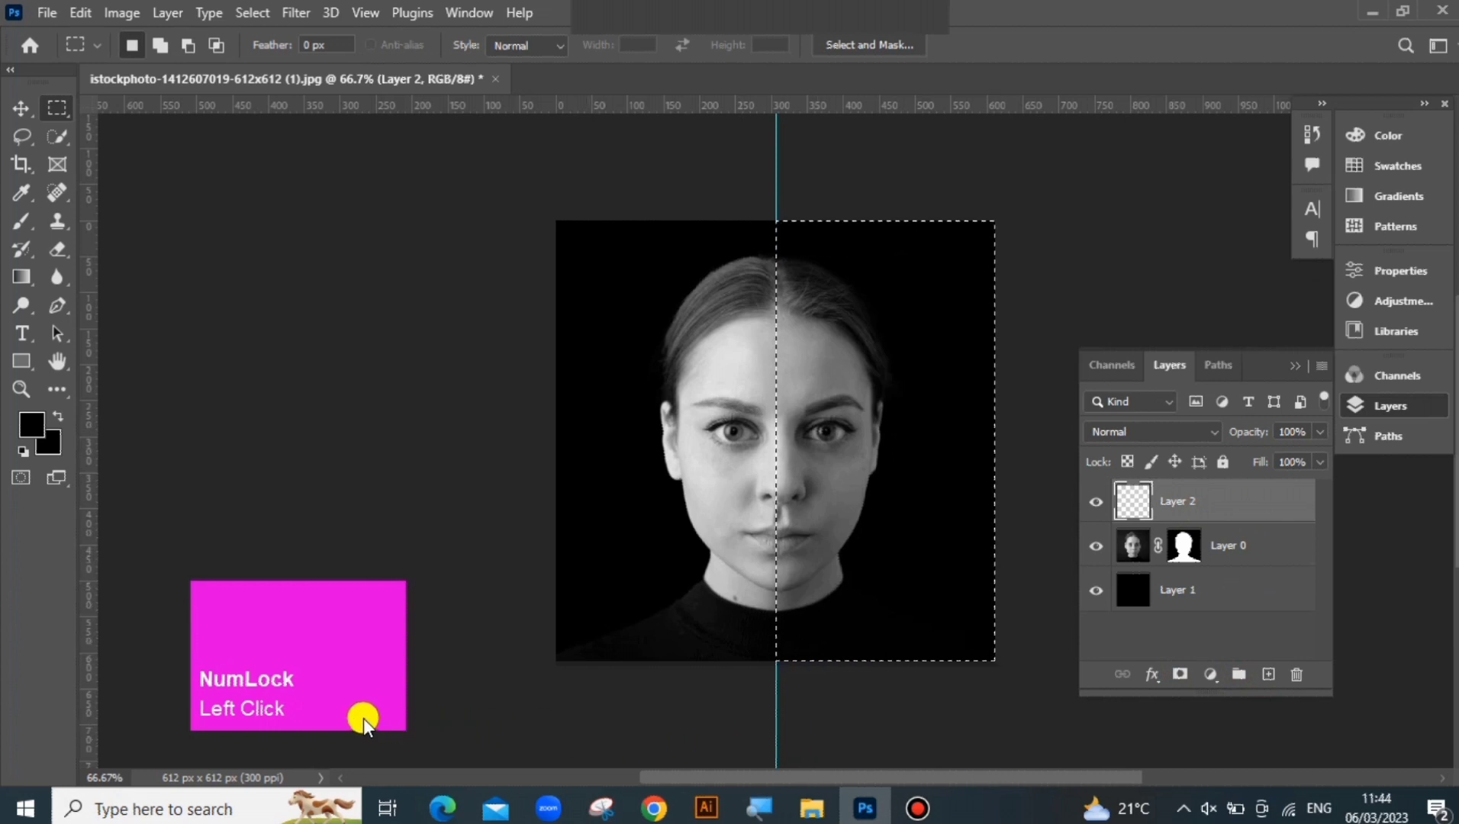
key(ctrl+BackSpace)
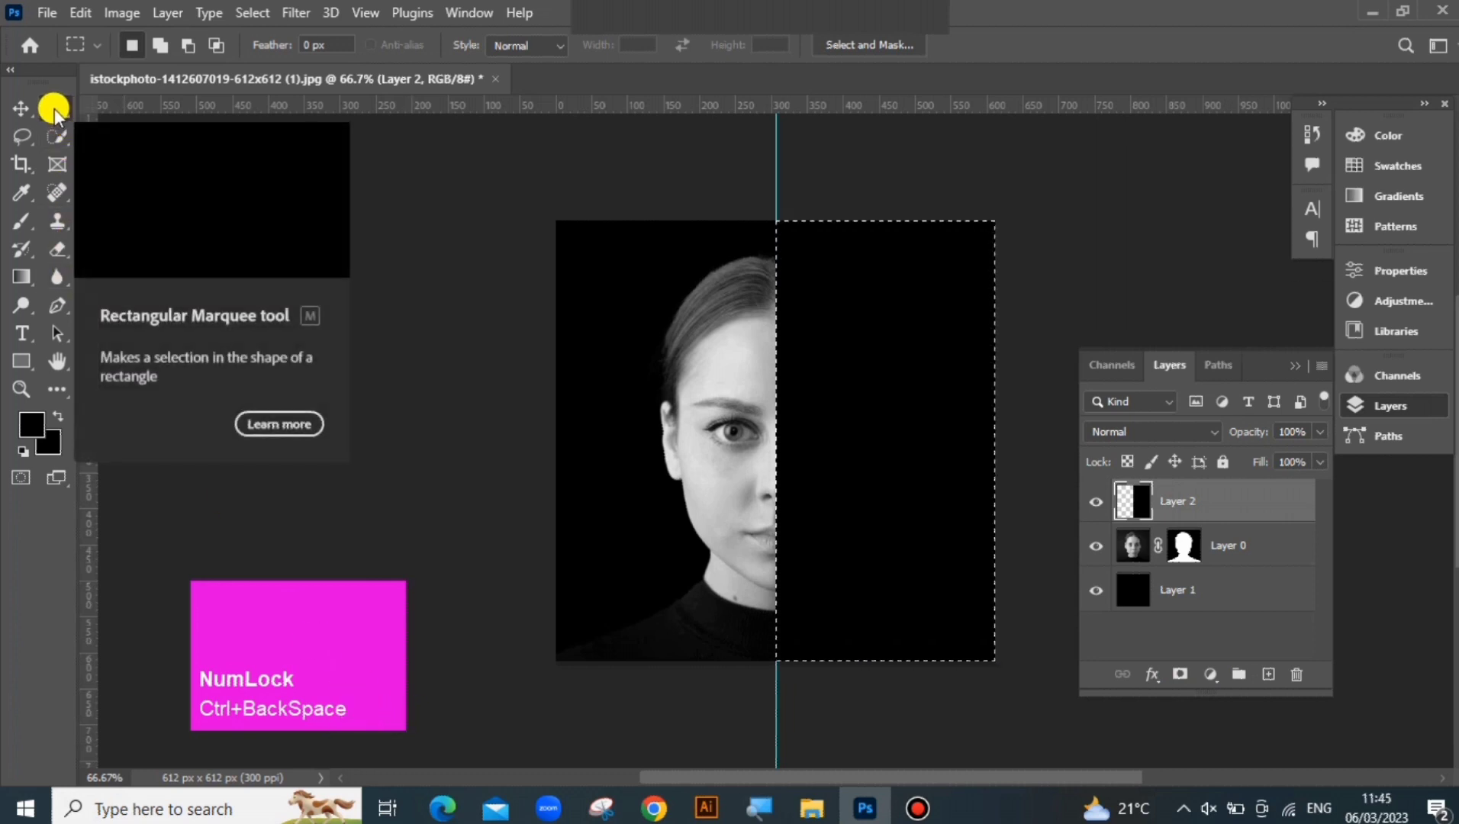
Create a horizontal text box covering the black half of the canvas, filled with the placeholder Lorem Ipsum text
click(21, 334)
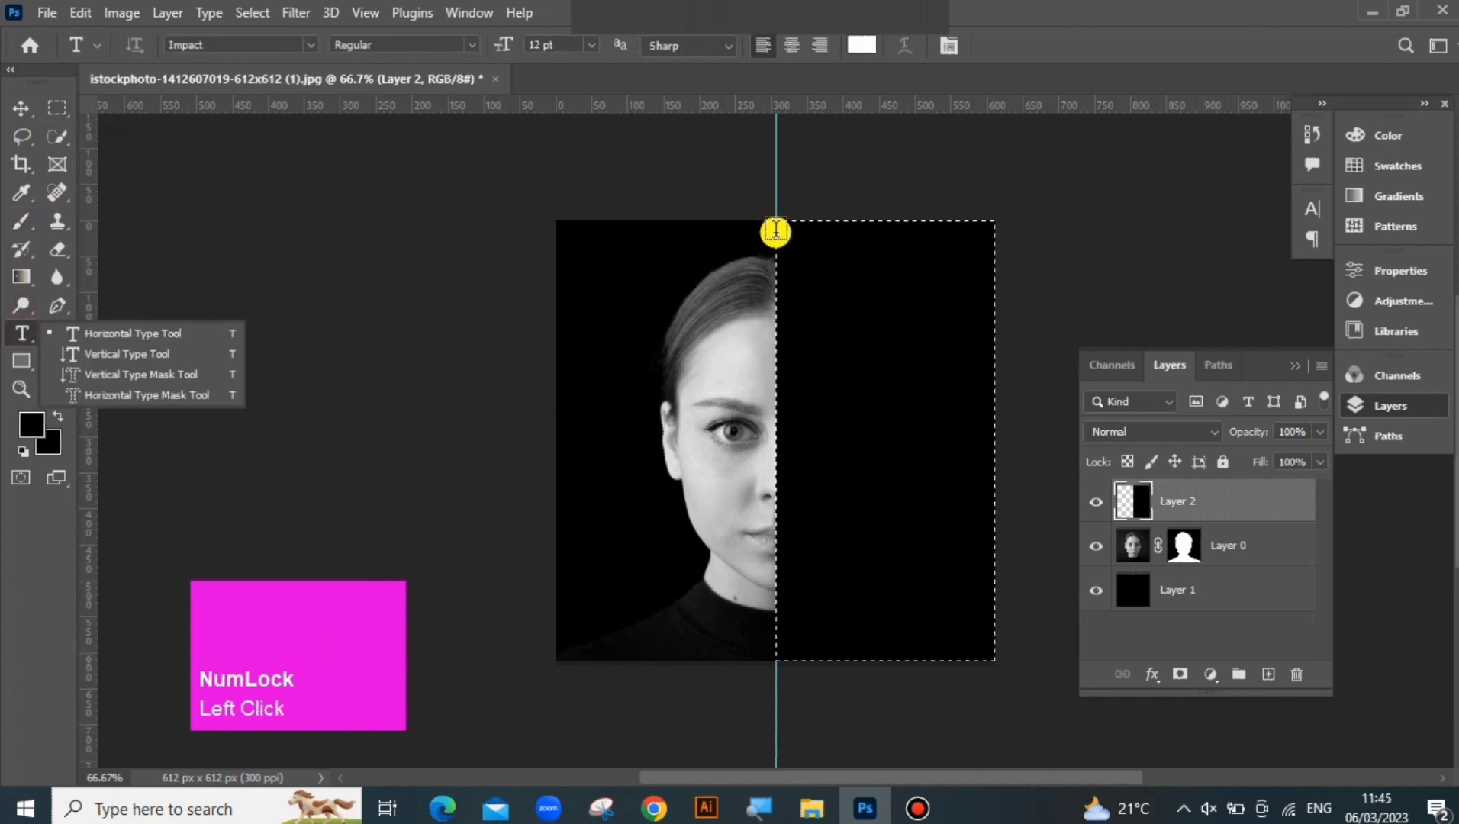
drag(776, 228, 992, 592)
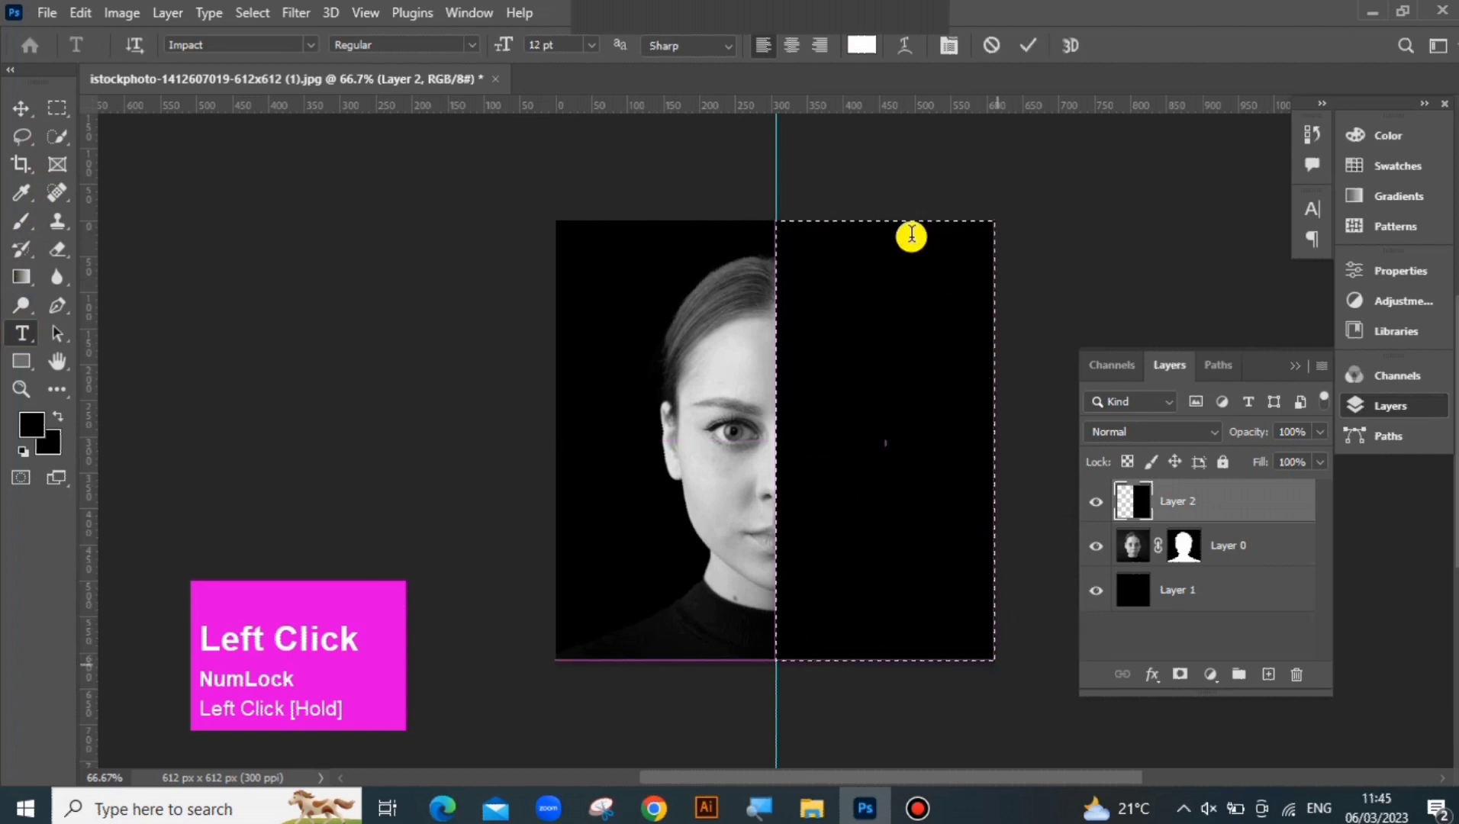
drag(892, 224, 891, 219)
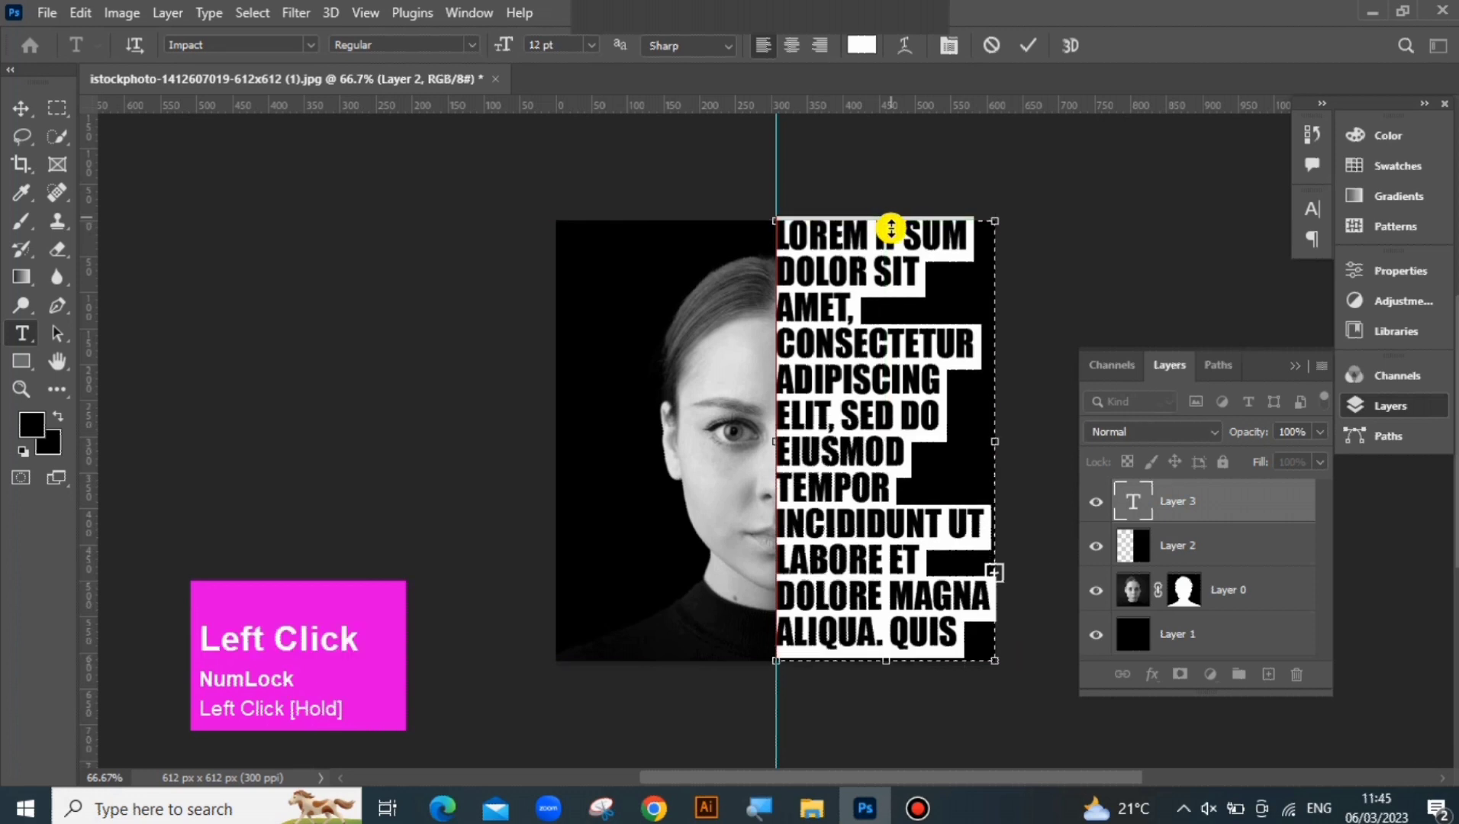
Check the placeholder text's font size, leading and font family in its character properties
click(1388, 273)
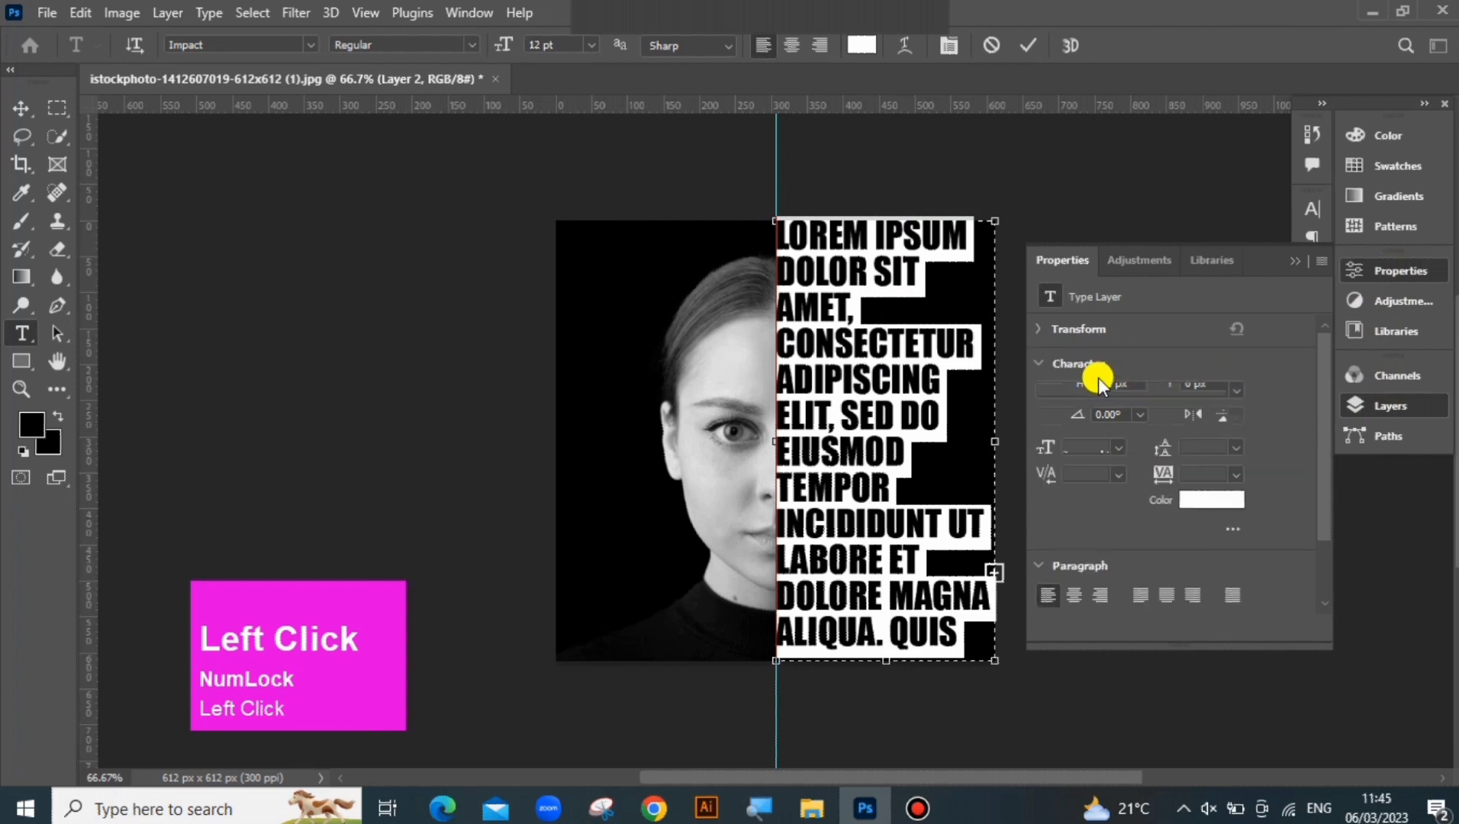
click(1120, 449)
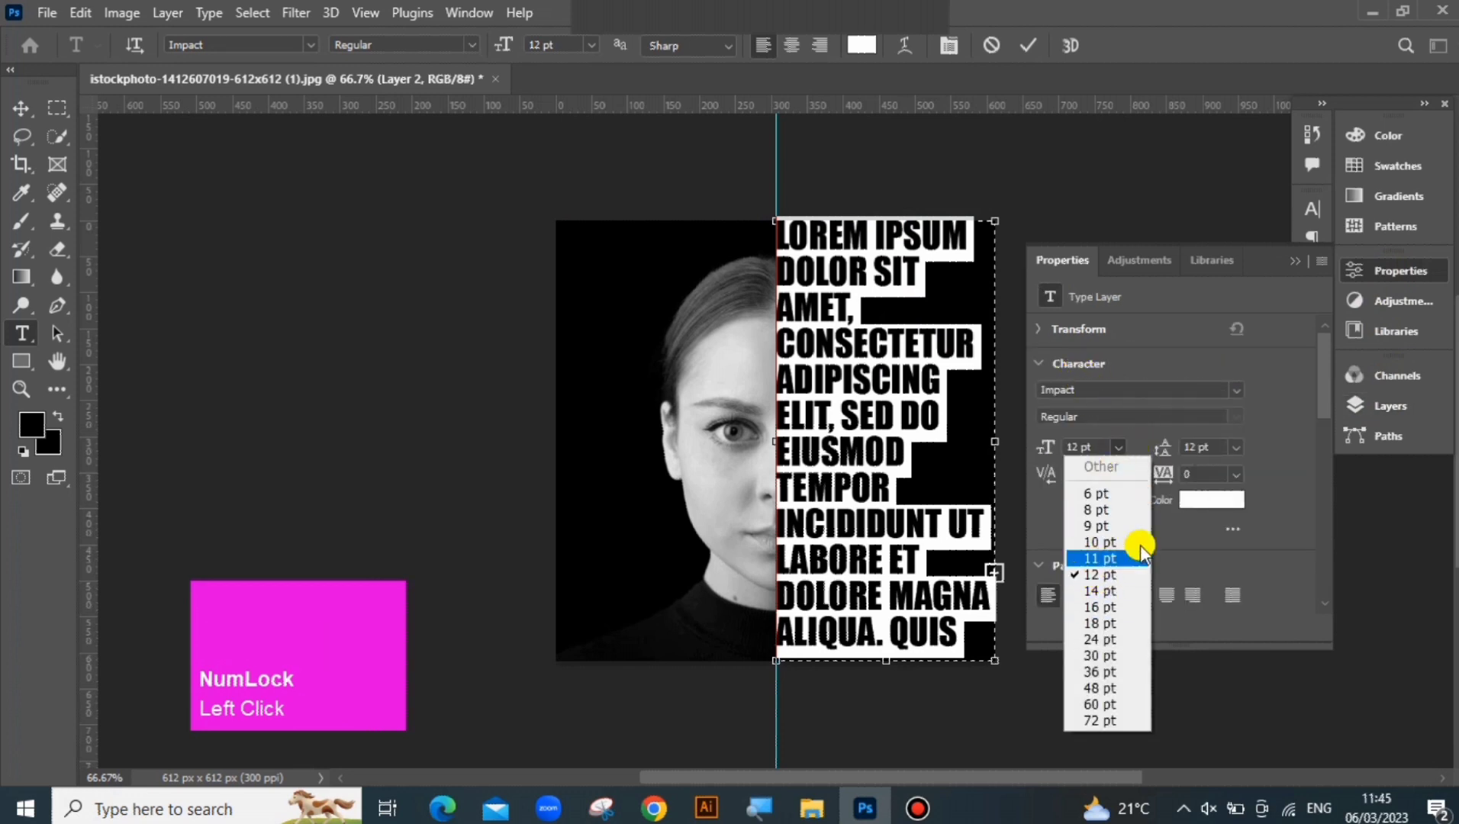
click(1106, 574)
click(1235, 450)
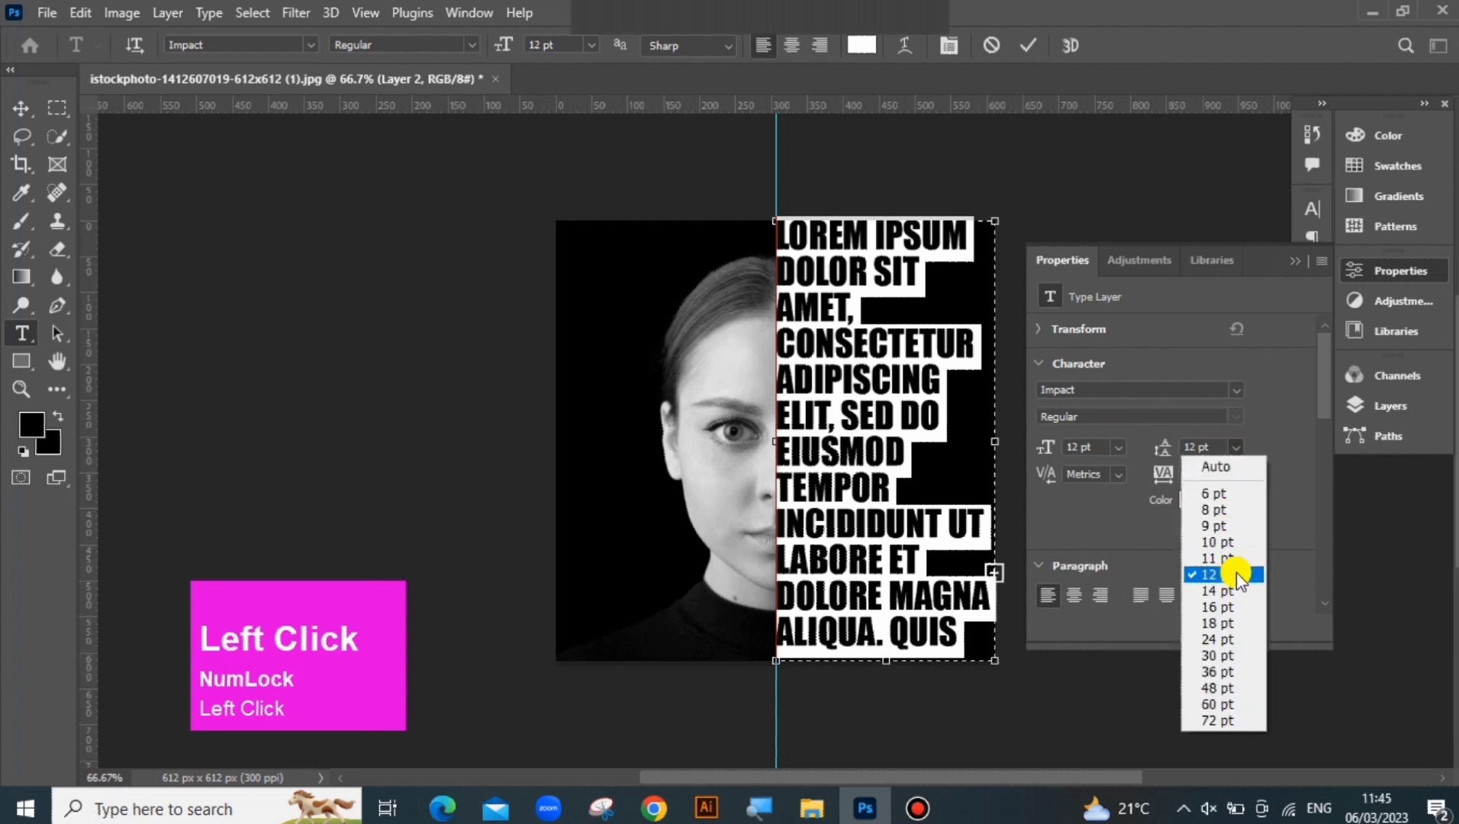
click(1233, 394)
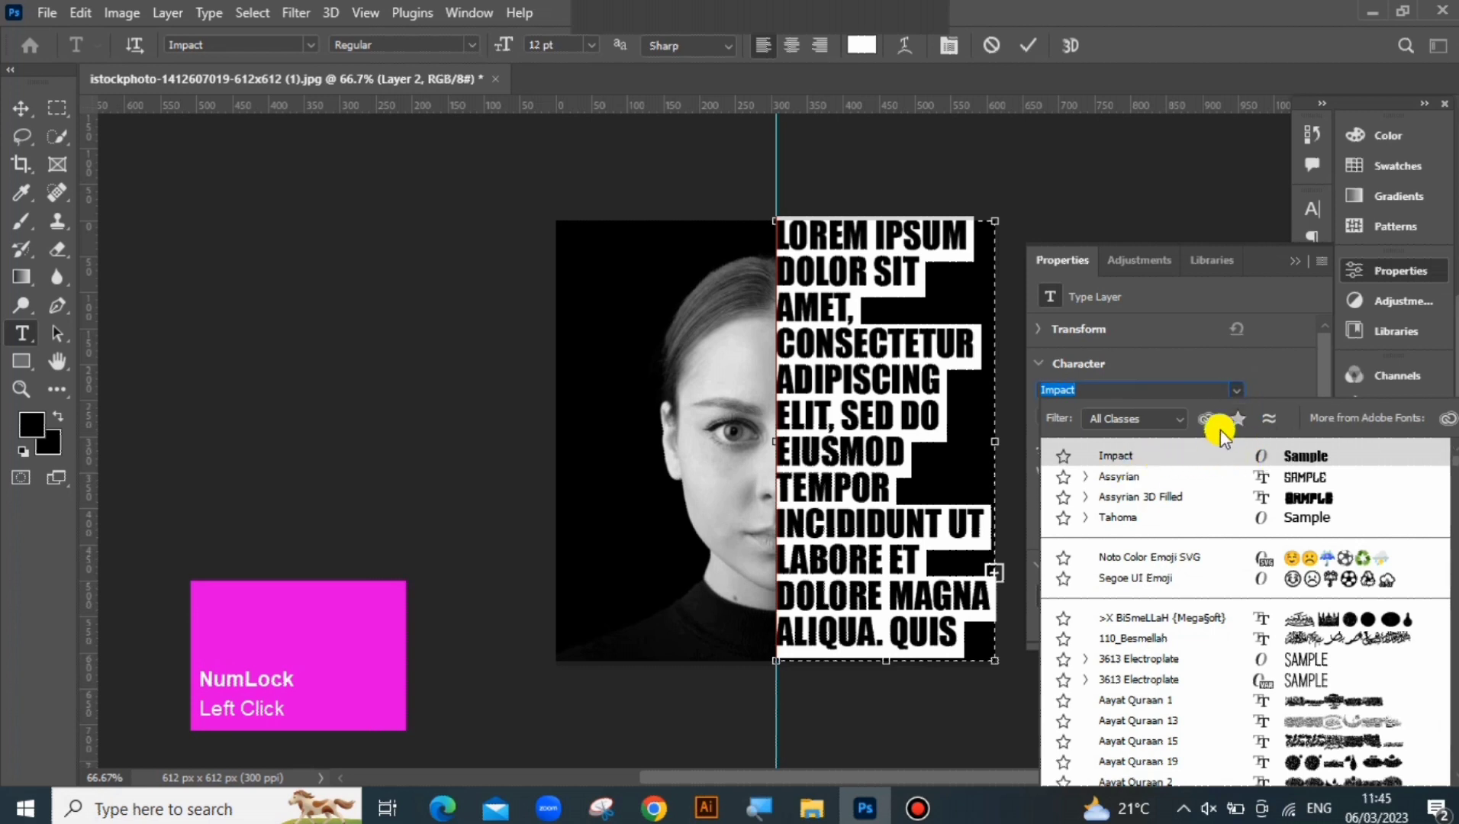
click(1228, 301)
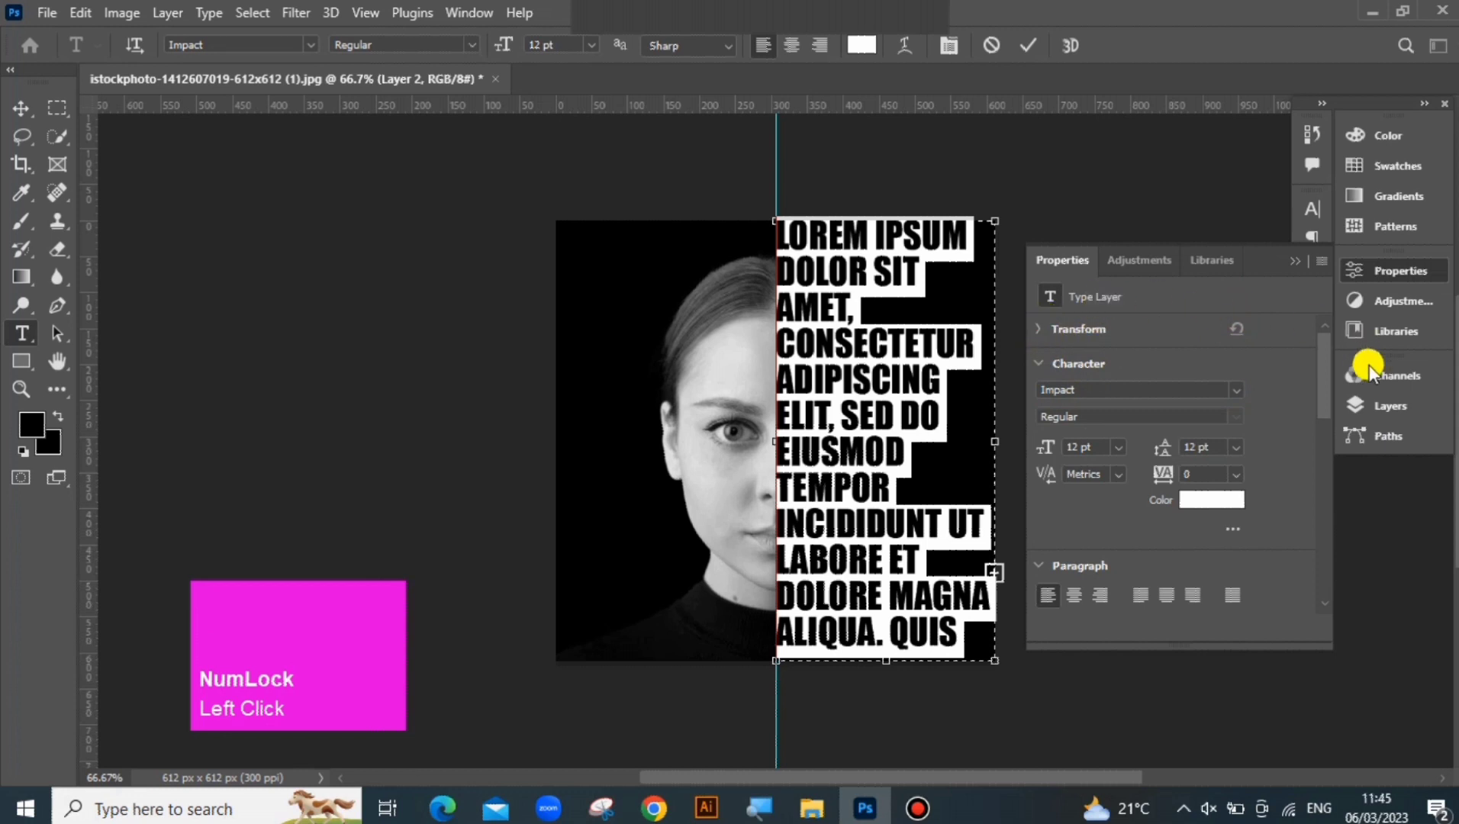
Load the text's letter shapes as a selection, hide the text layer and cut them out of the half-black layer, Layer 2
click(1387, 411)
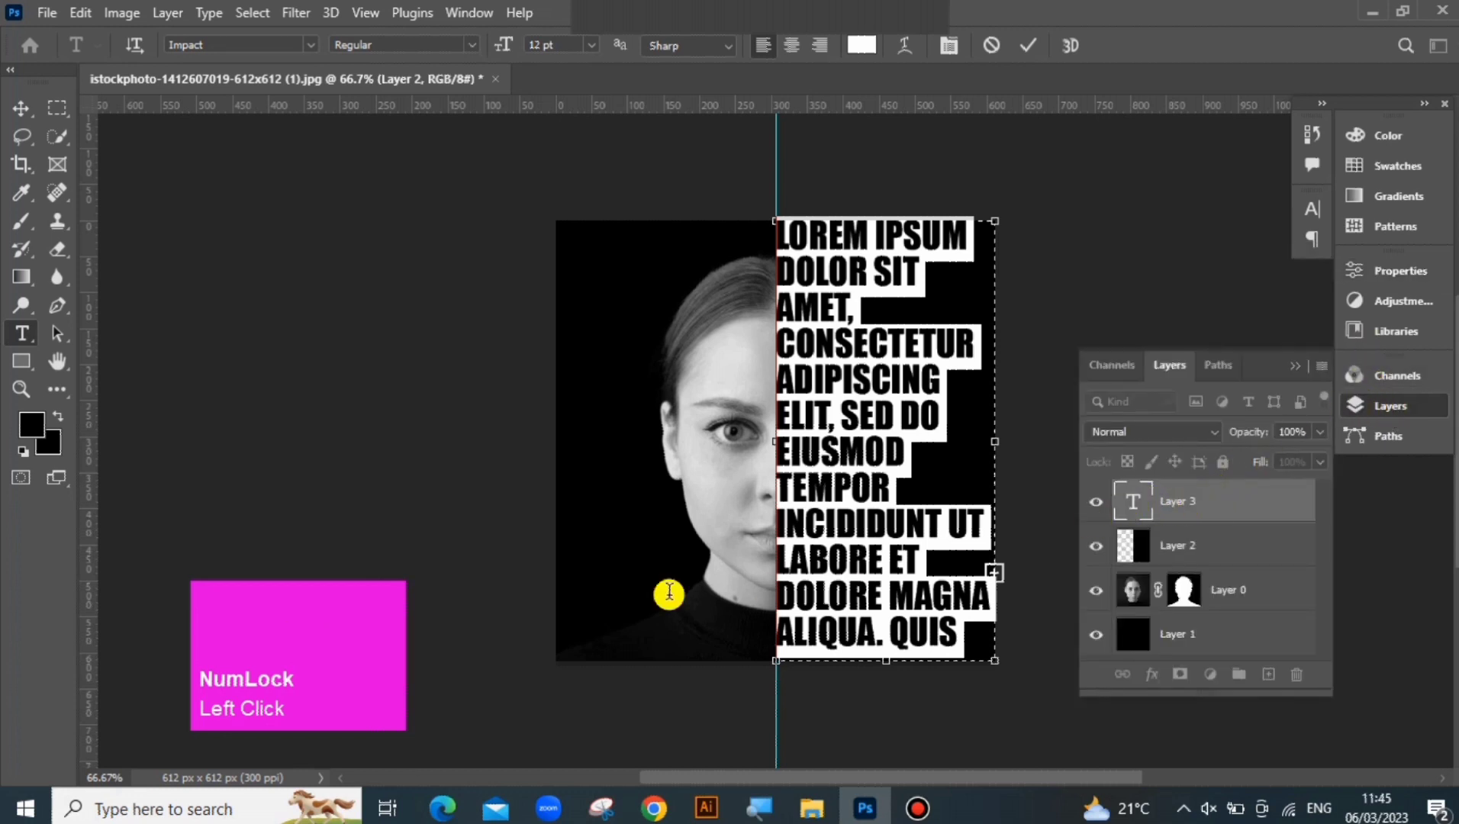
ctrl+click(1129, 510)
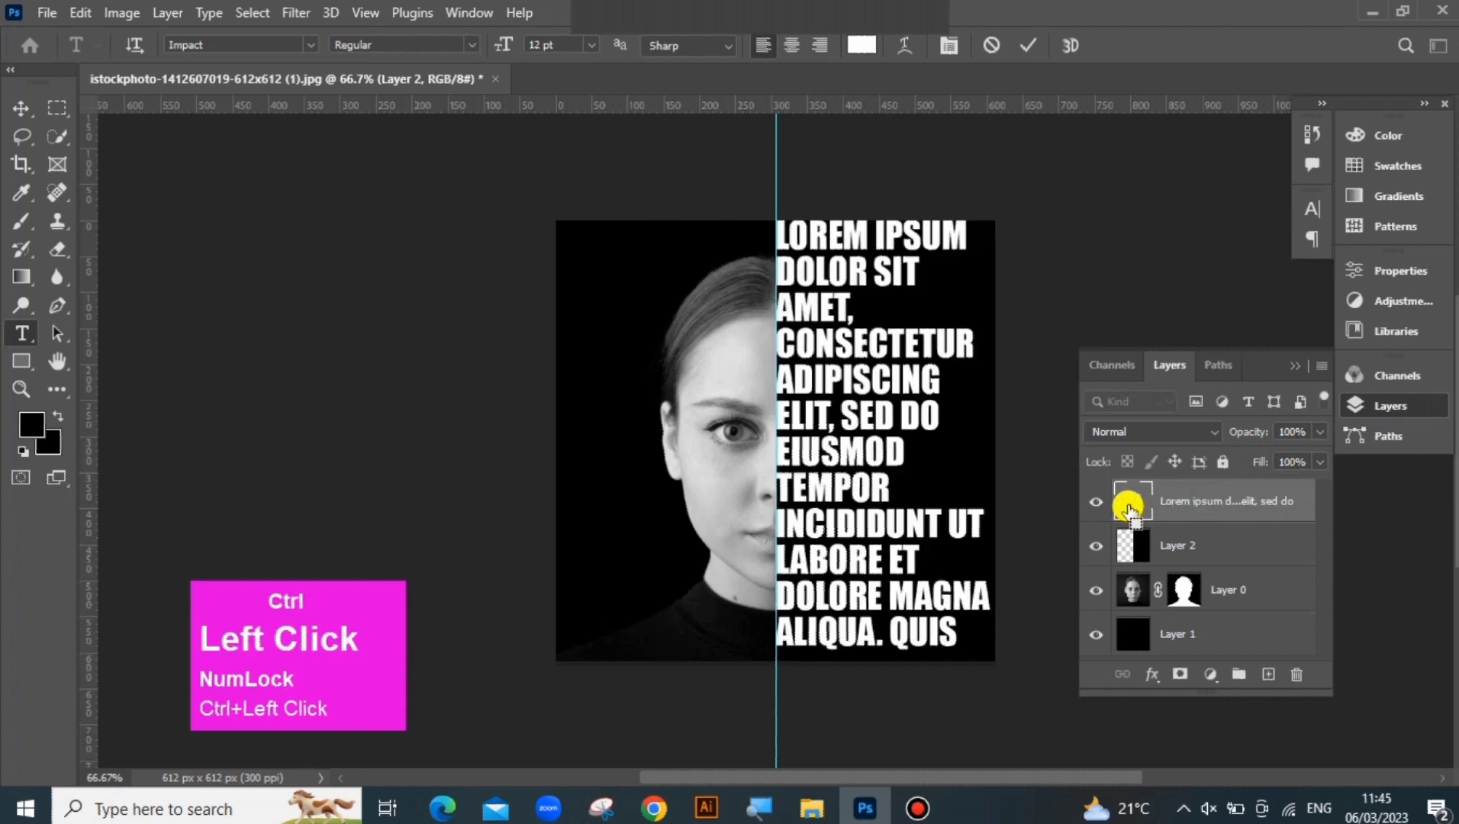
ctrl+click(1129, 509)
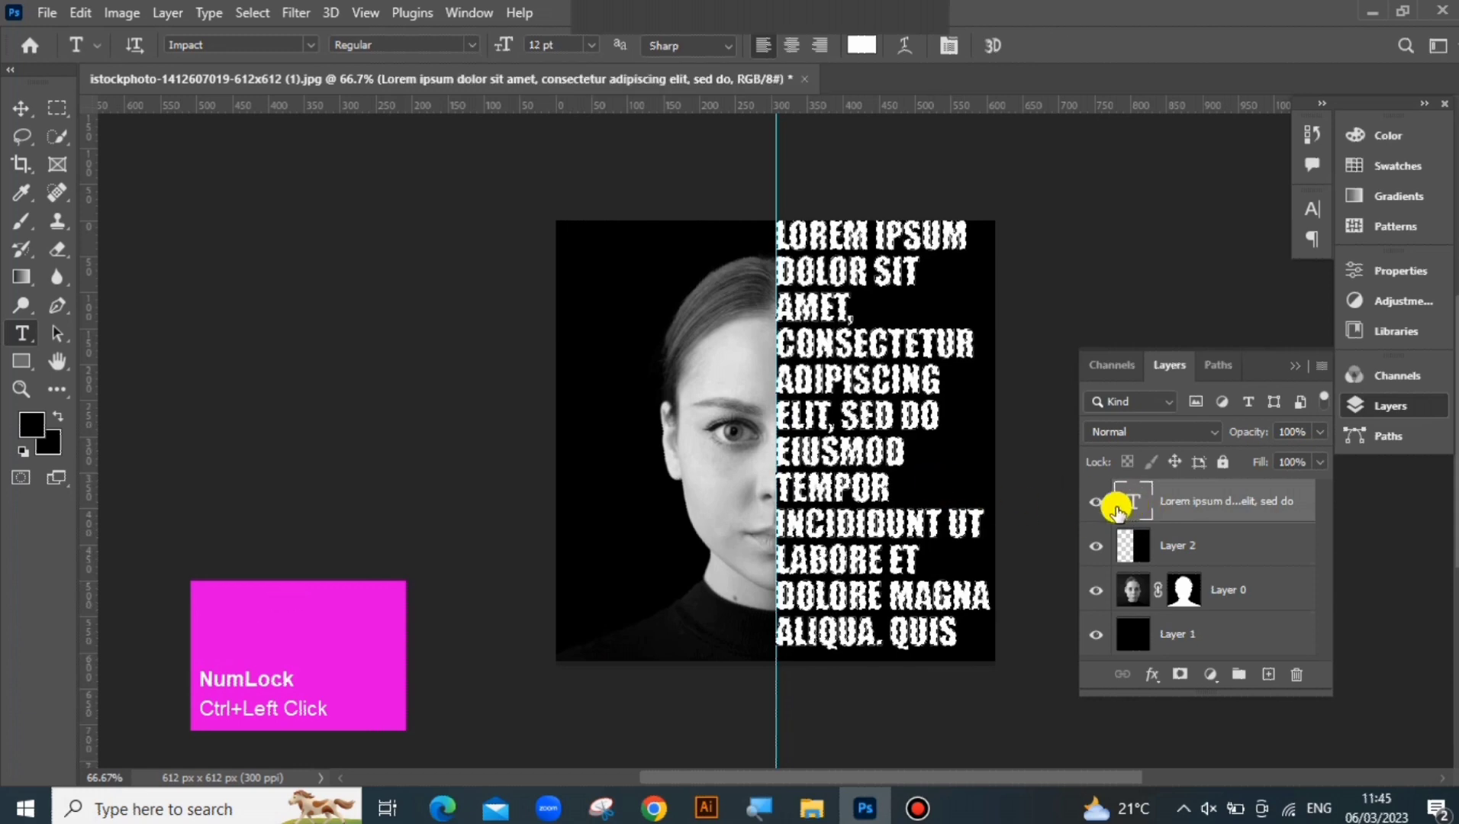
click(1096, 502)
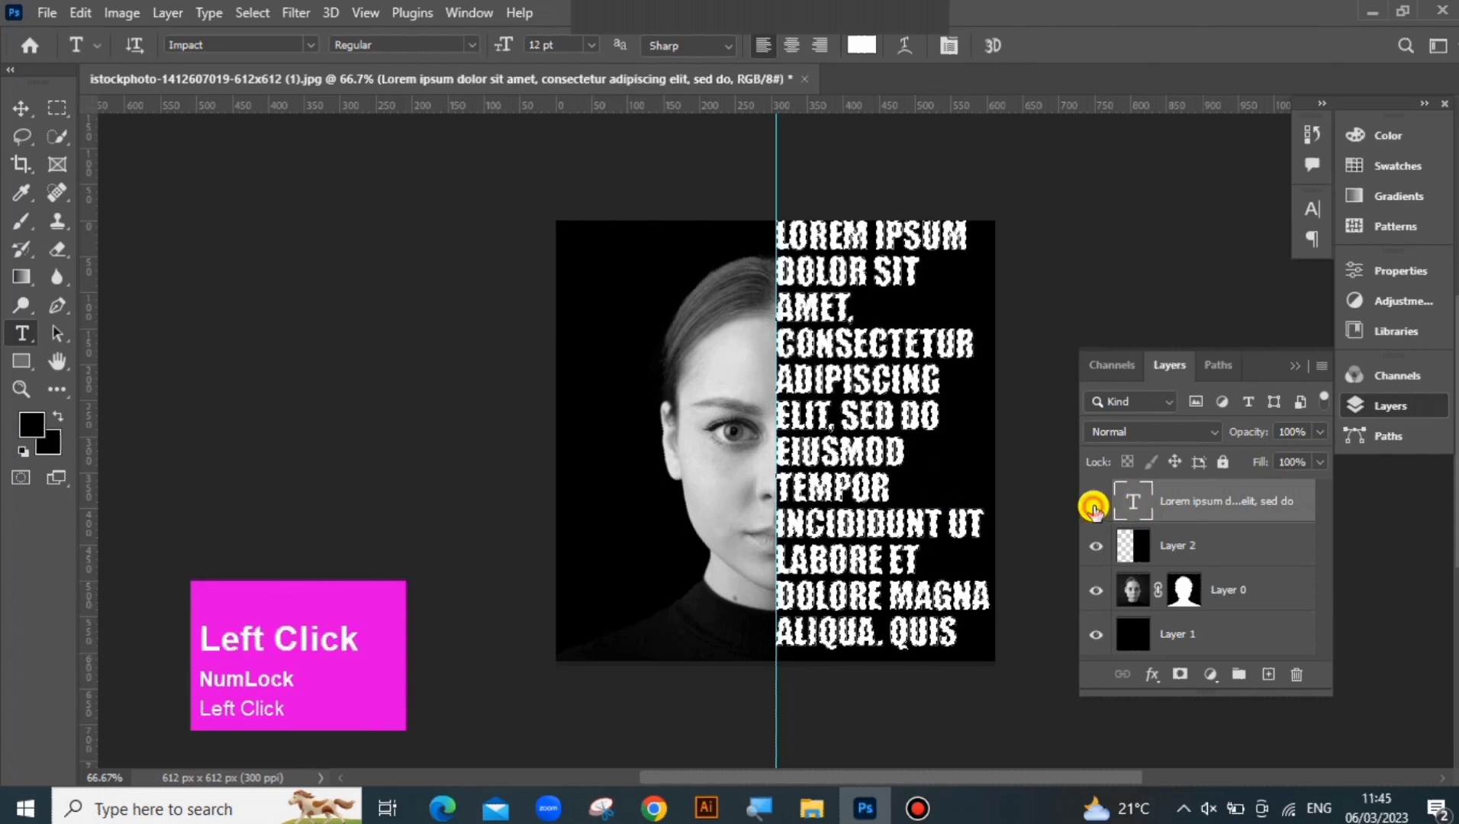
click(1176, 557)
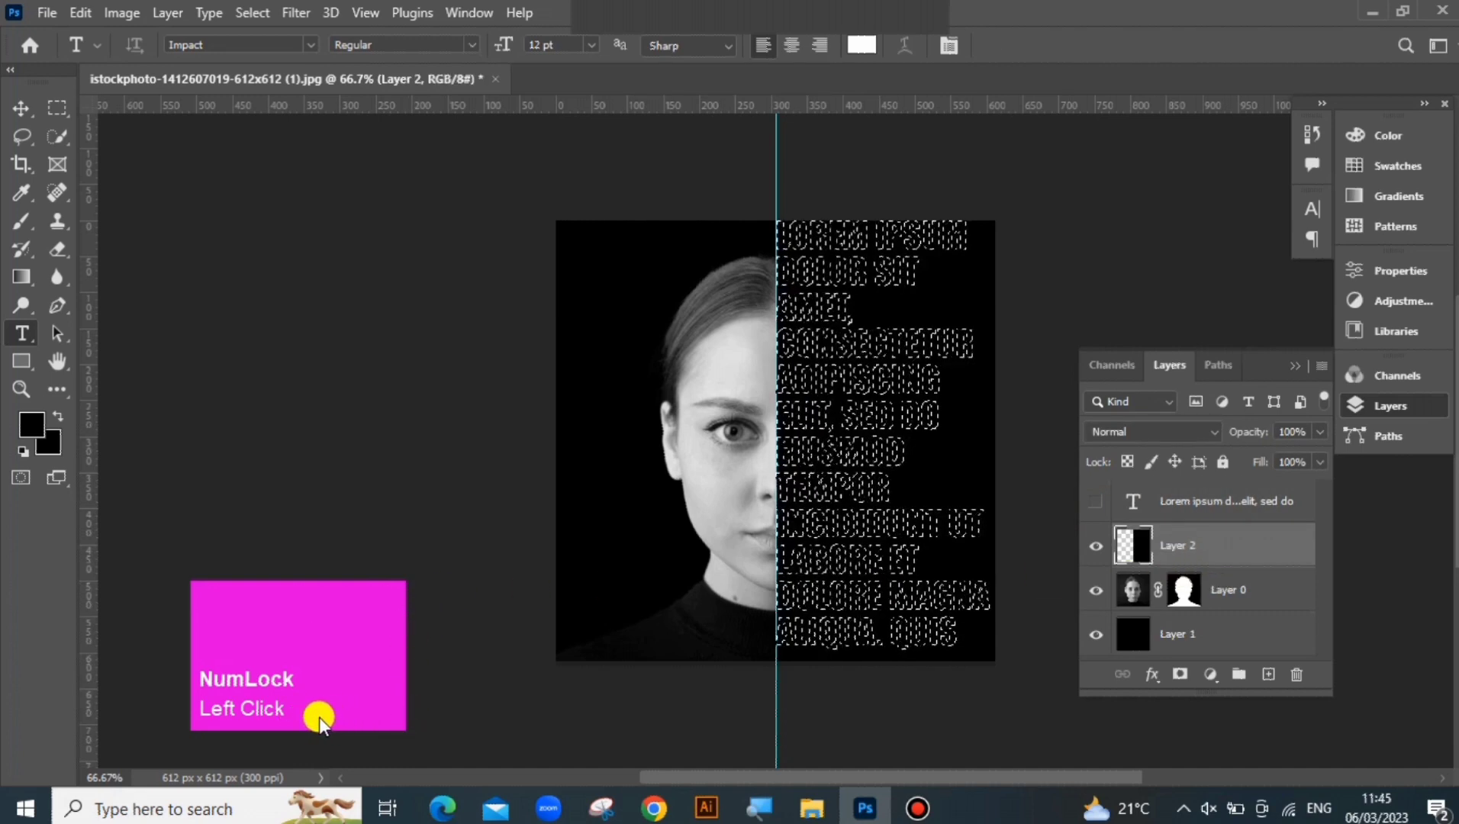
key(BackSpace)
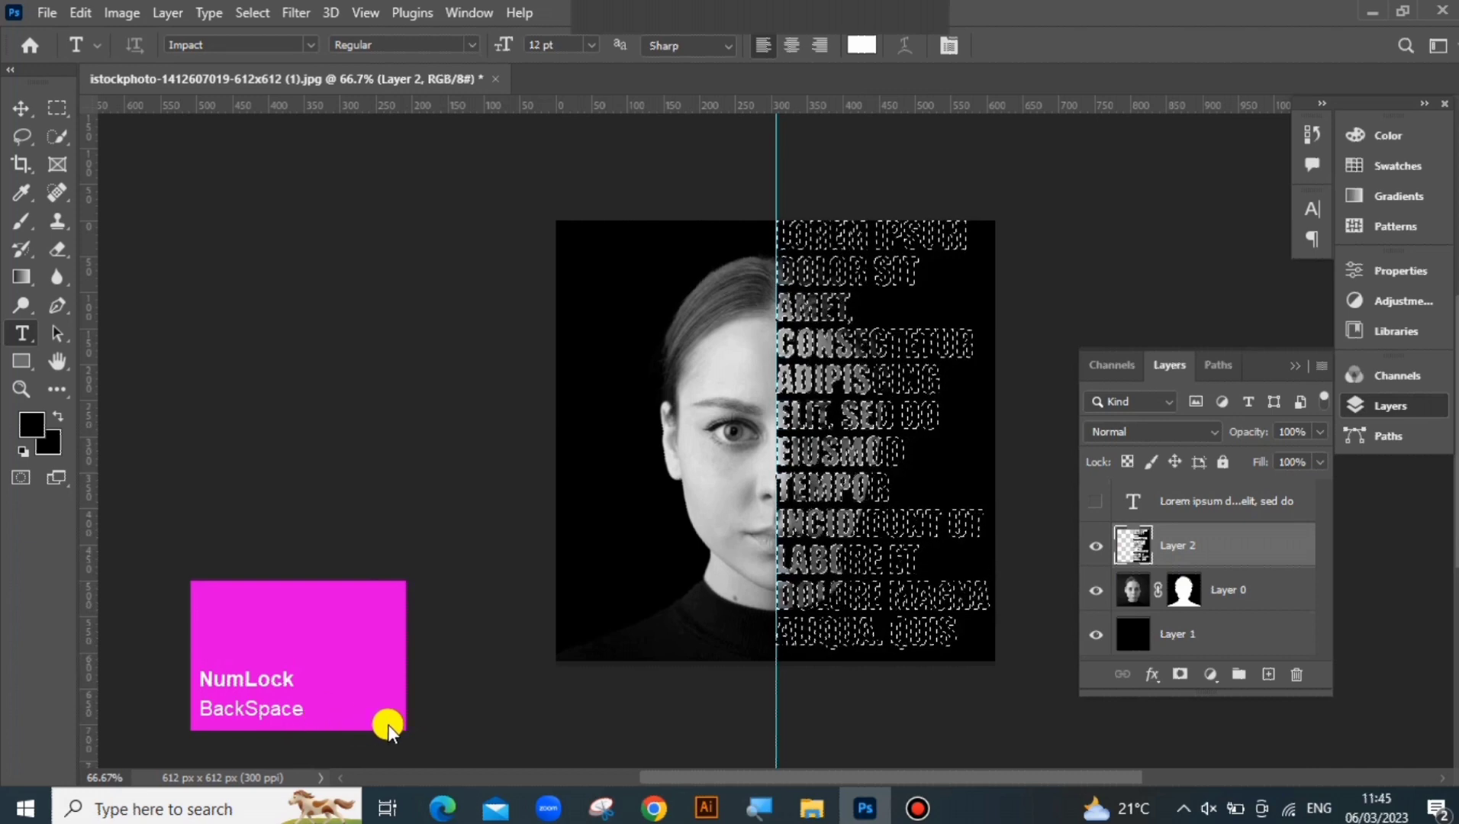
Clear the letter-shaped selection and make the half-black layer active
click(18, 105)
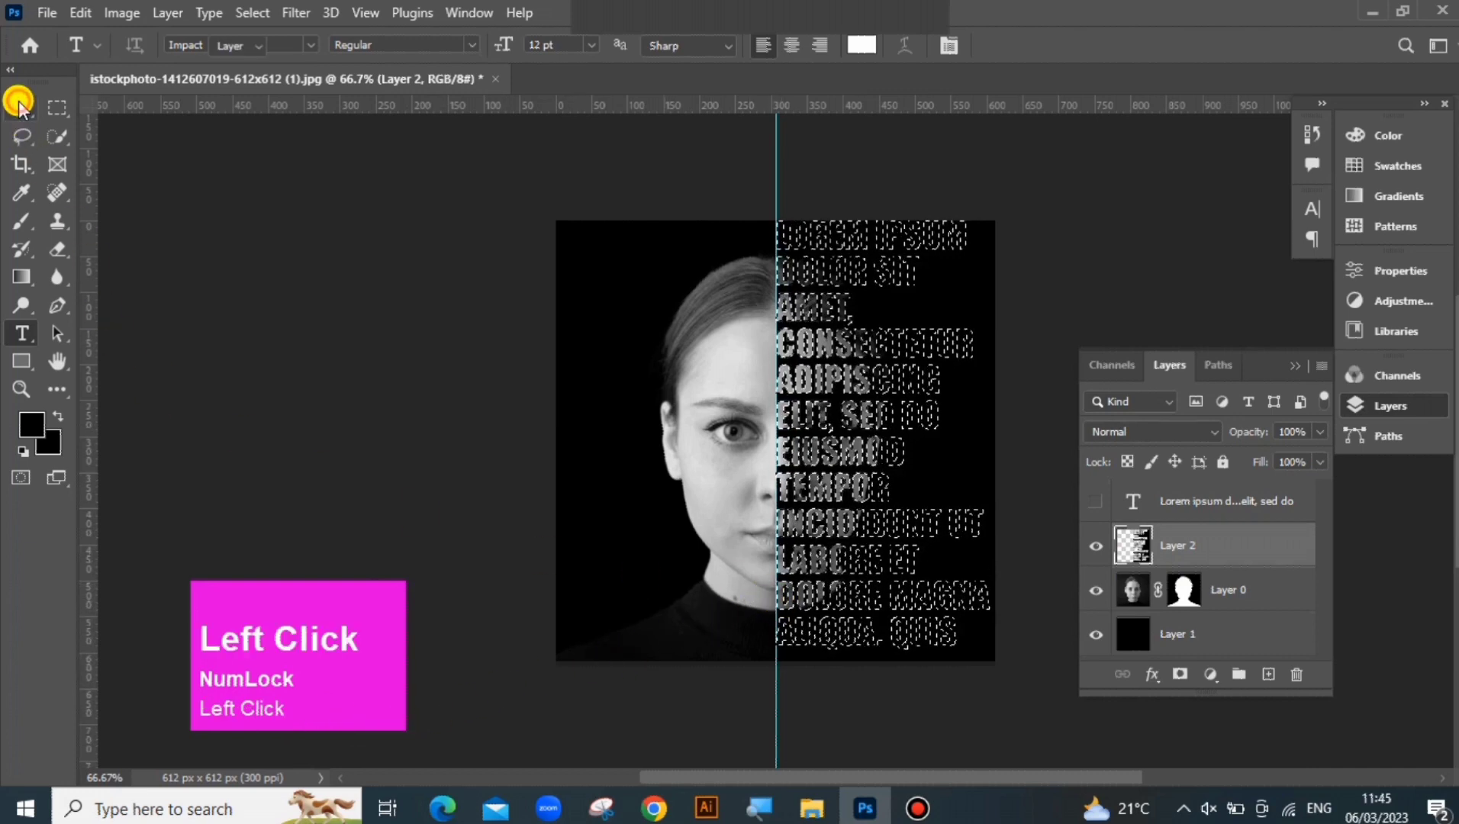
click(1053, 473)
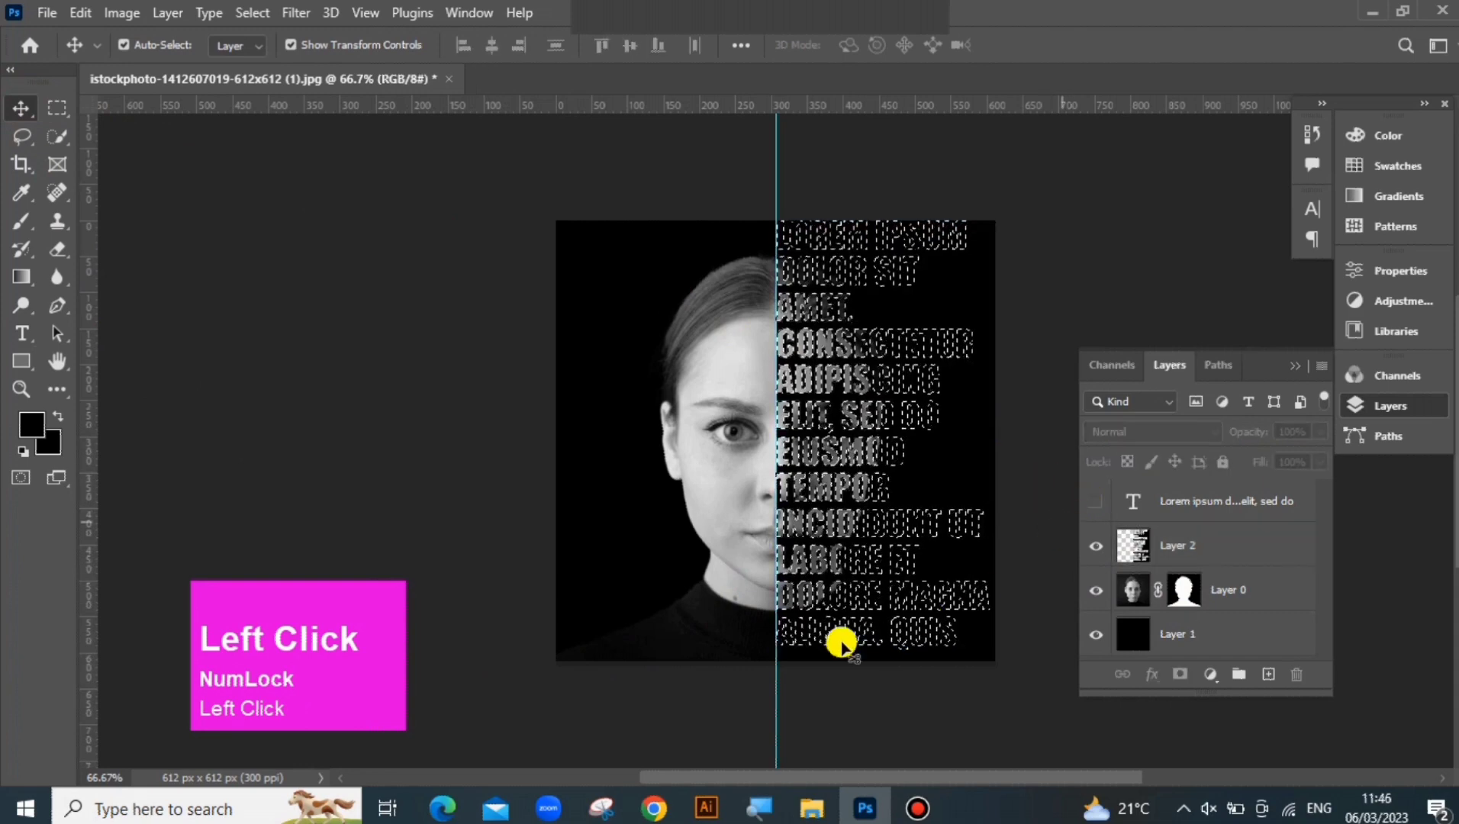
key(ctrl+d)
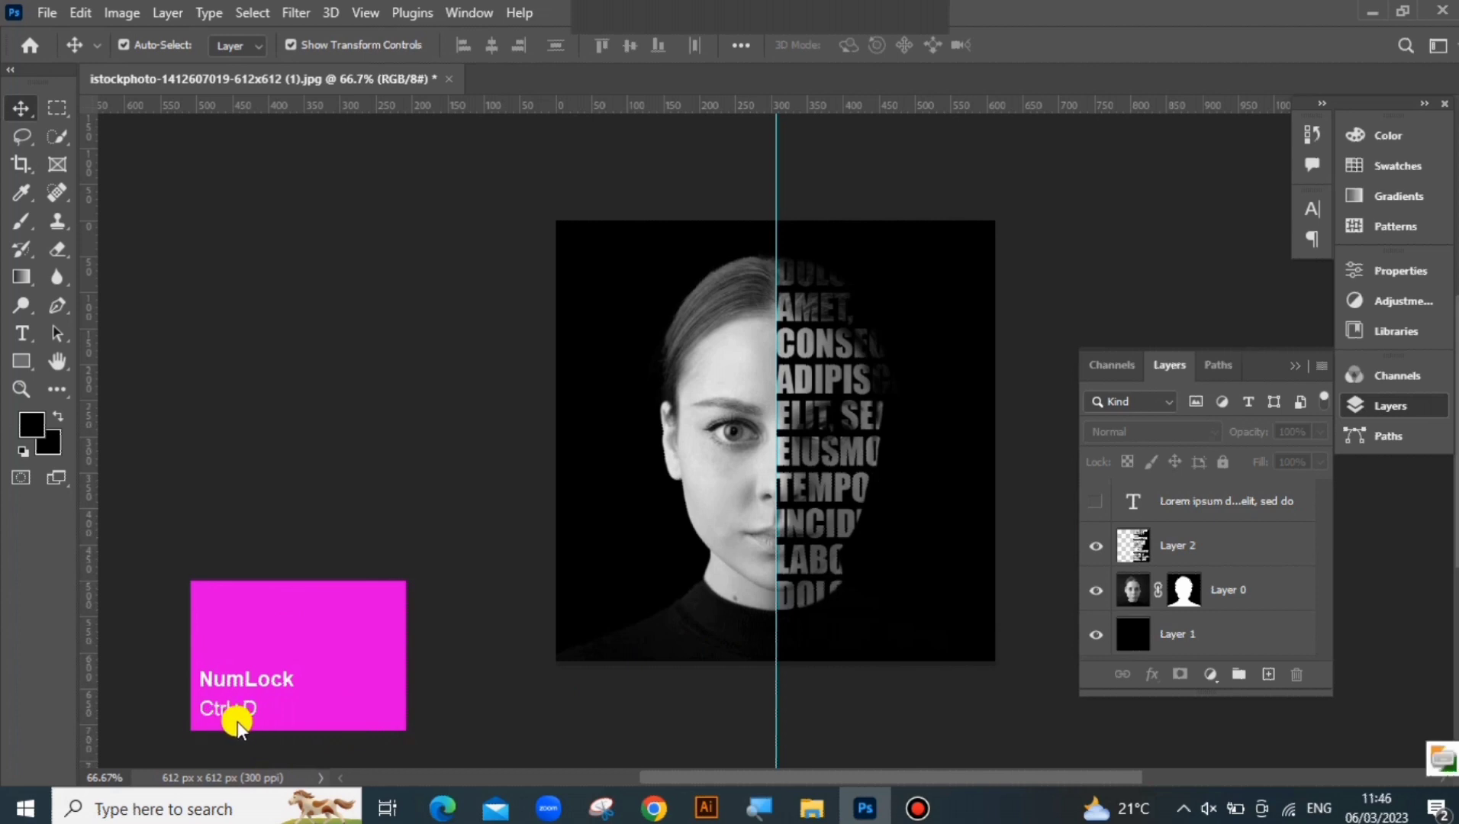
click(919, 658)
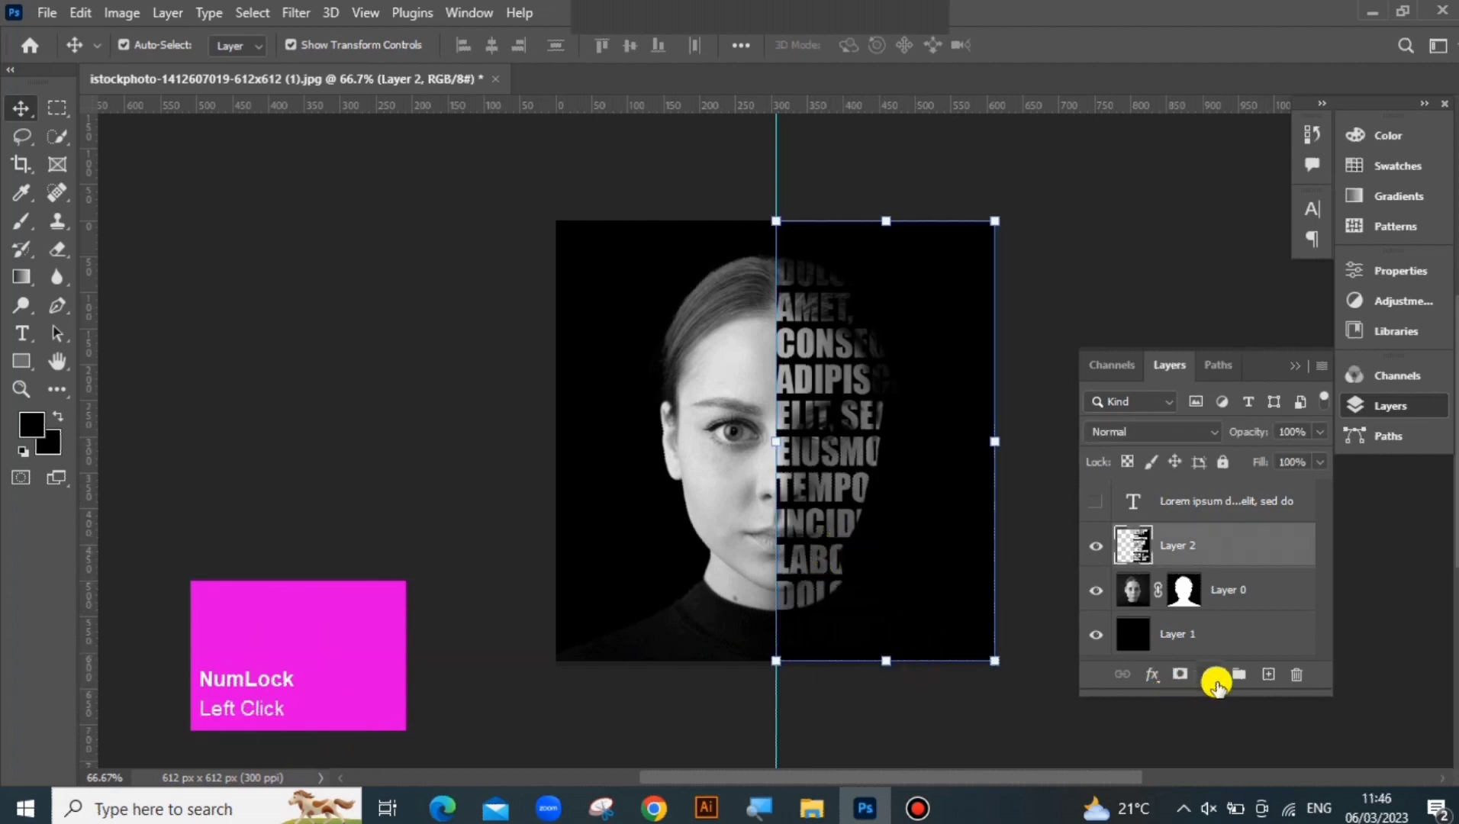
Add a Hue/Saturation adjustment layer above Layer 2 with saturation -1 and lightness +2
right_click(1215, 679)
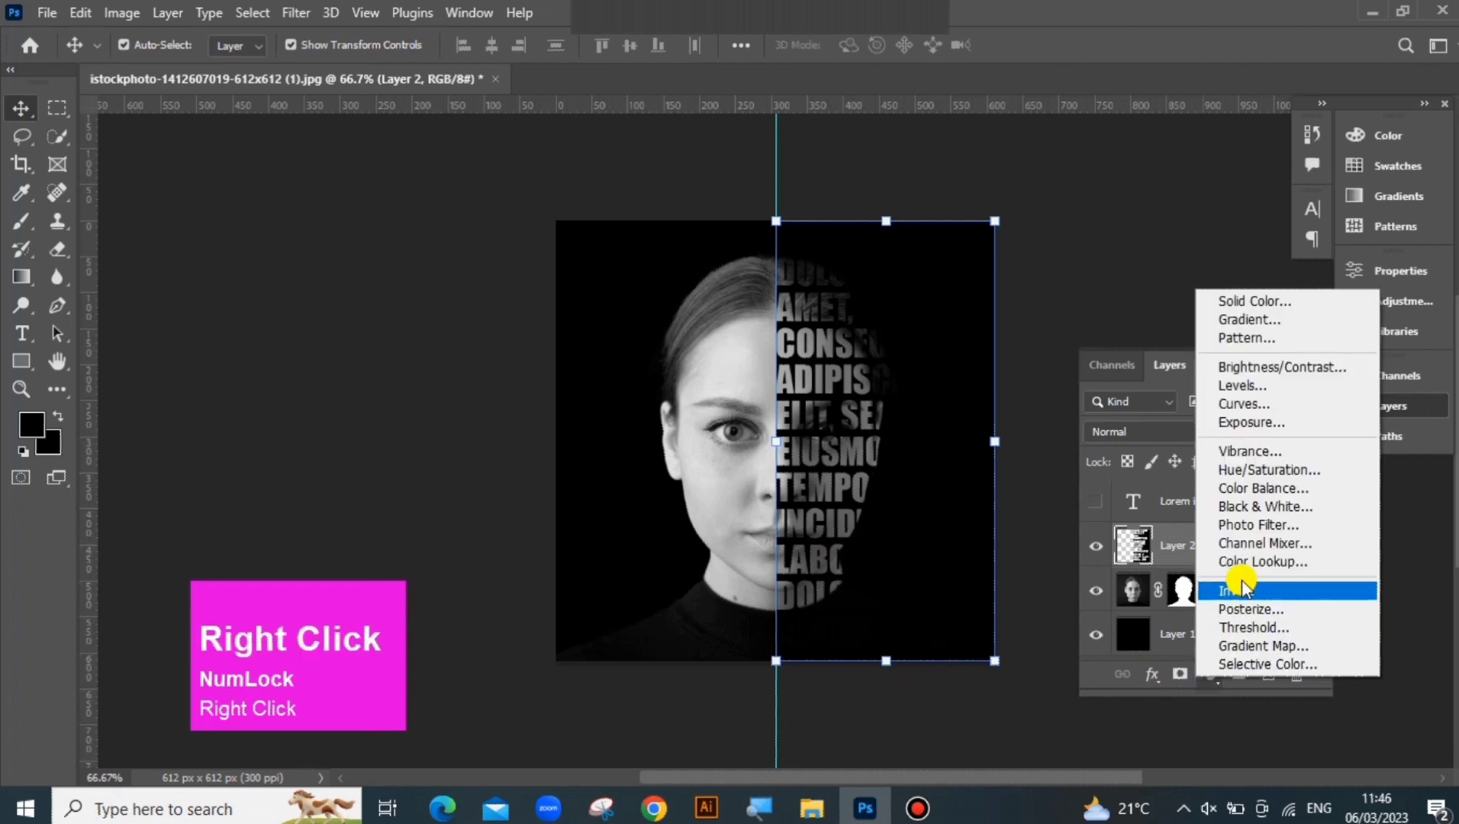
click(1243, 470)
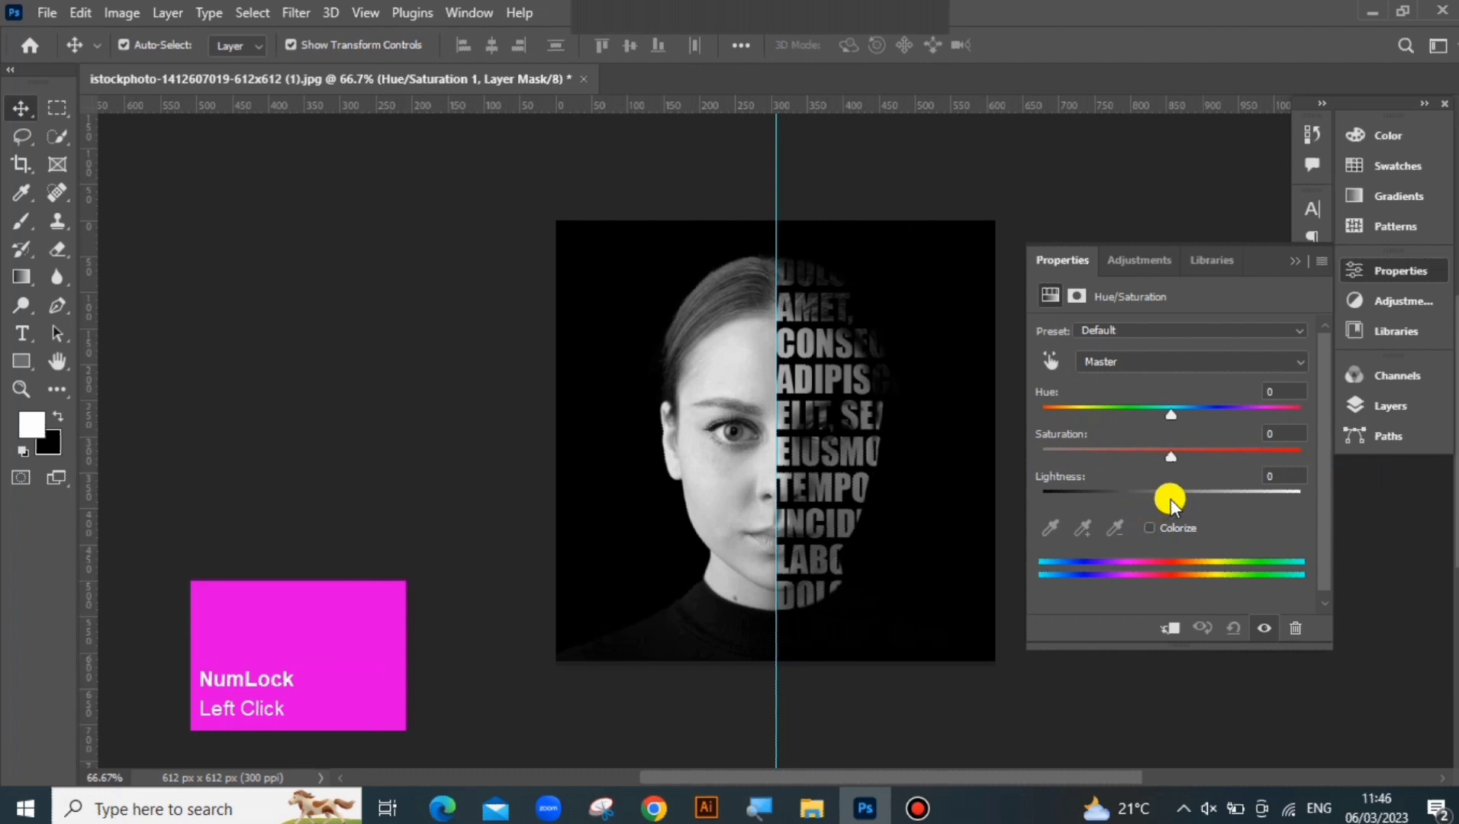
drag(1170, 497, 1196, 454)
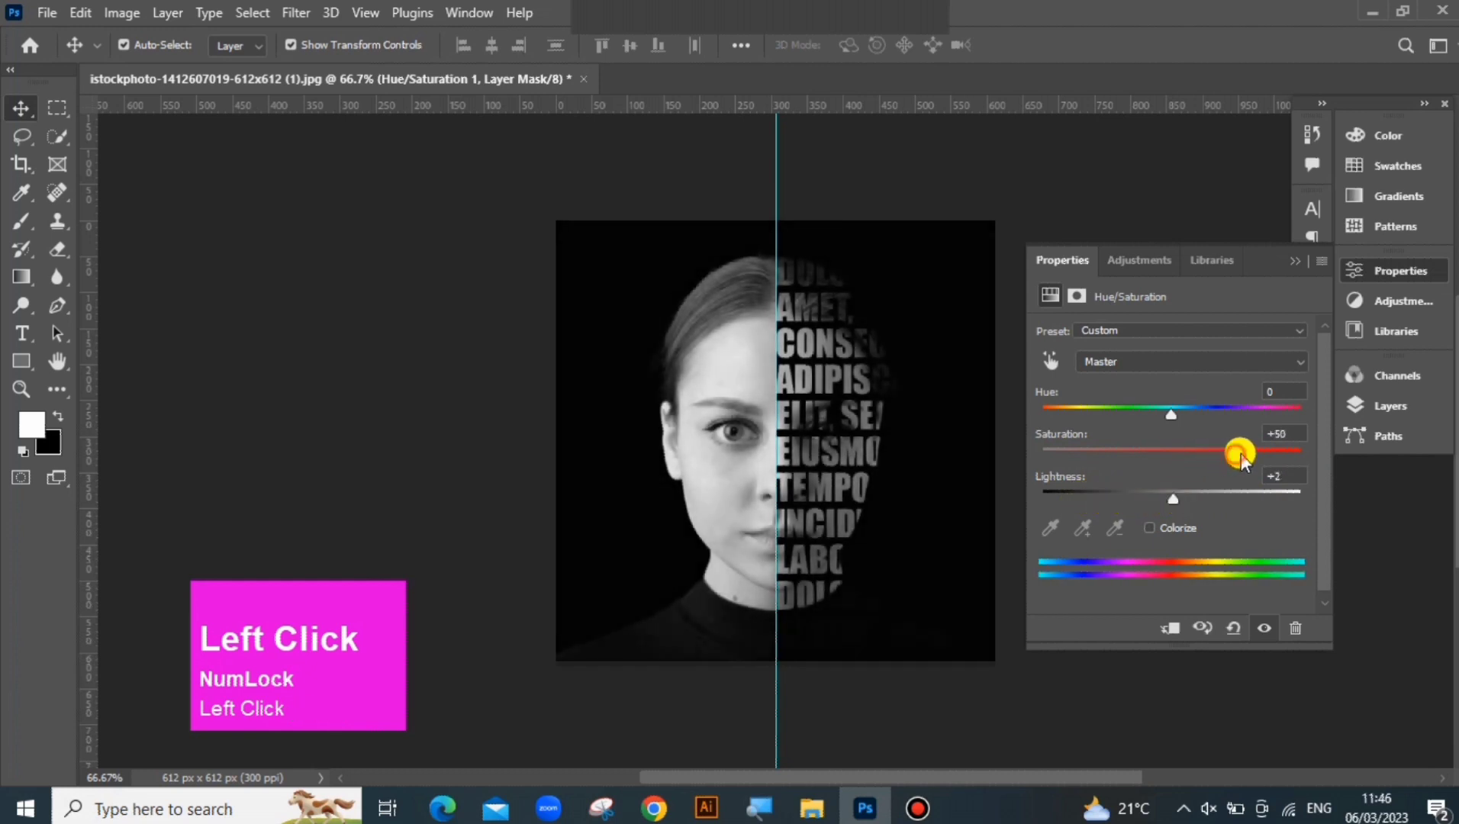
drag(1298, 452, 1174, 468)
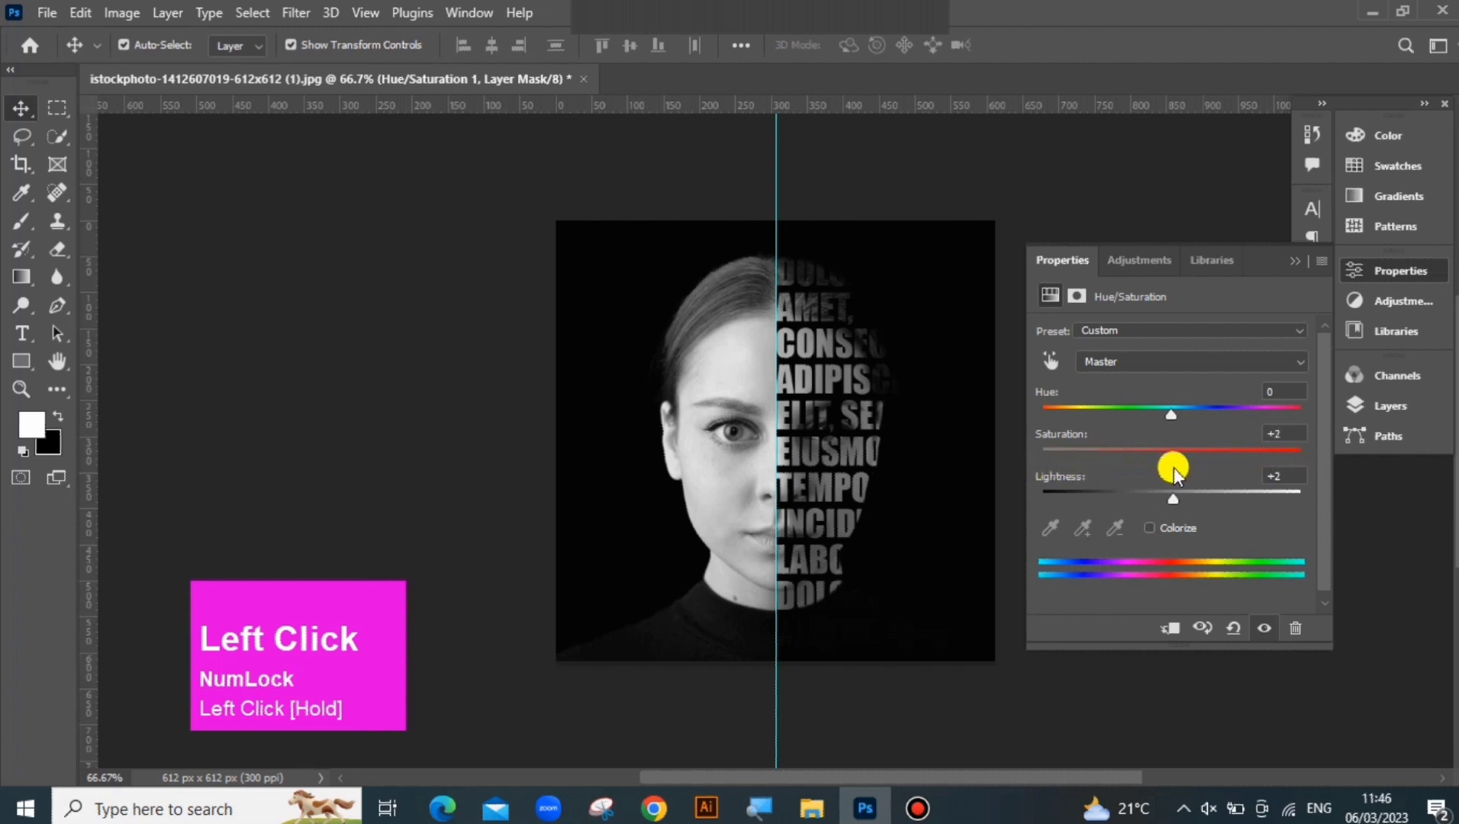
Try tinting the portrait with the Colorize option at saturation 50 and a cyan-blue hue
click(1148, 527)
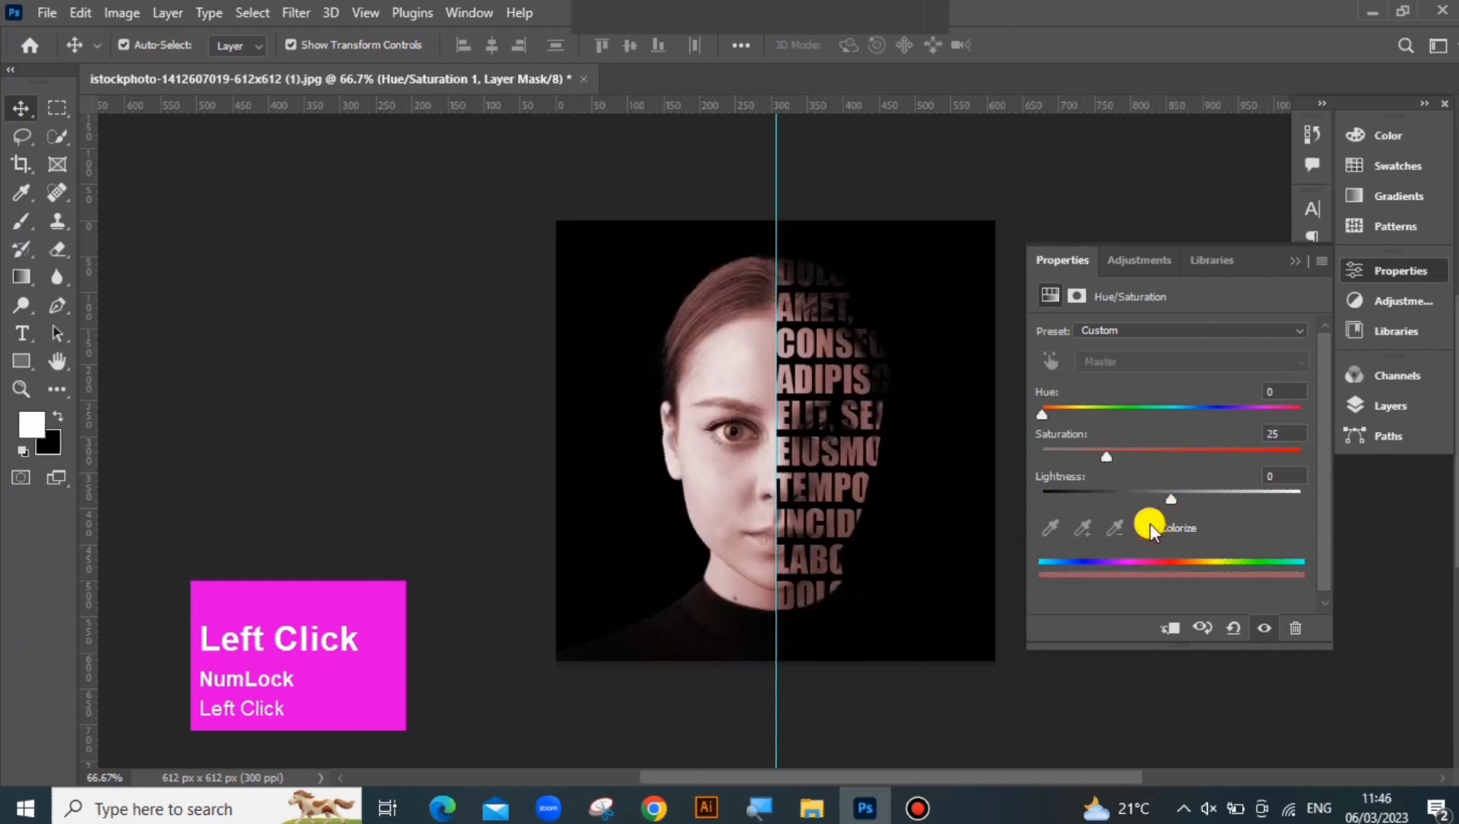
drag(1108, 458, 1320, 457)
drag(1217, 456, 1179, 471)
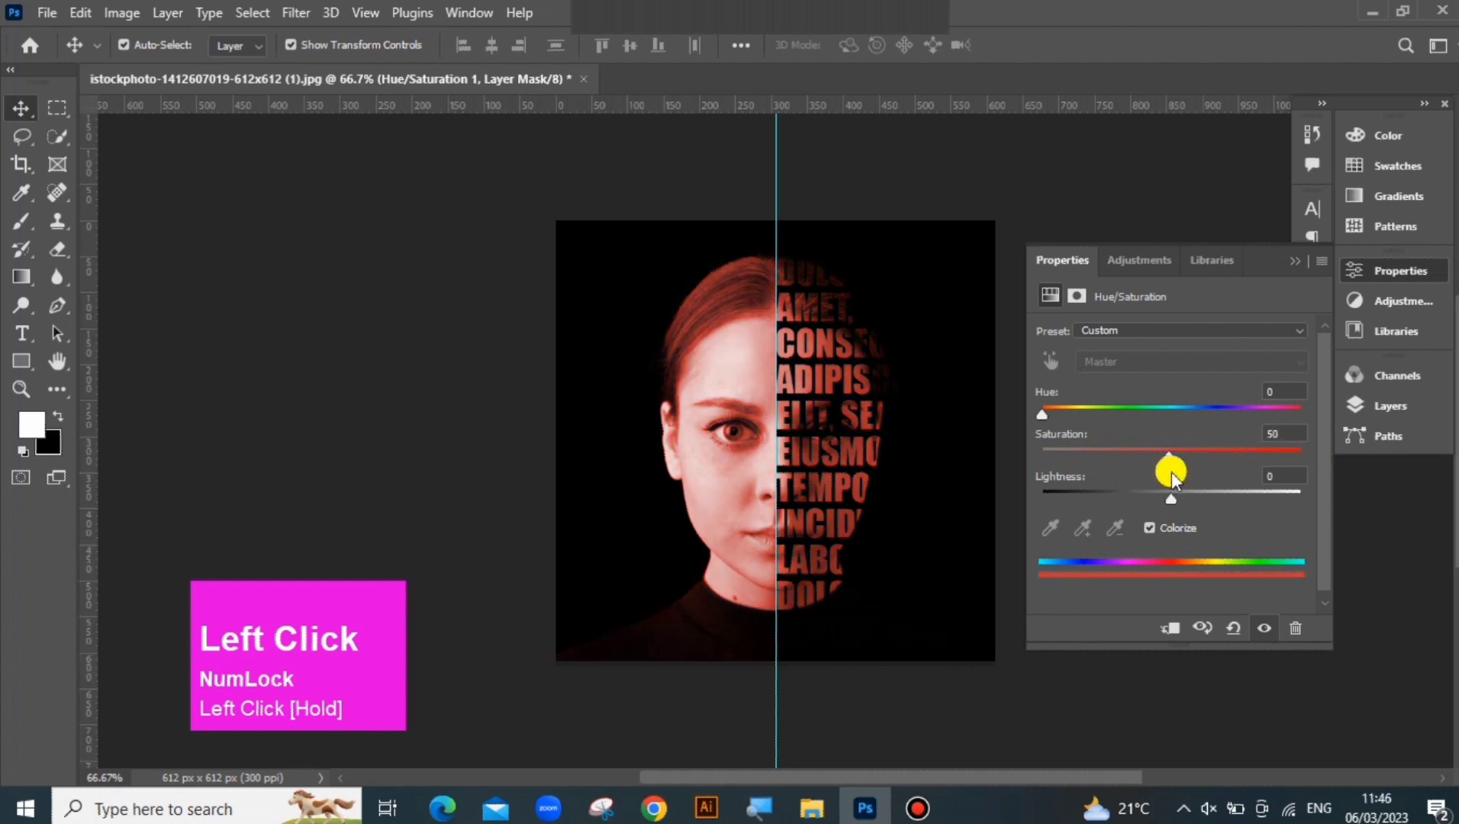
drag(1048, 417, 1175, 422)
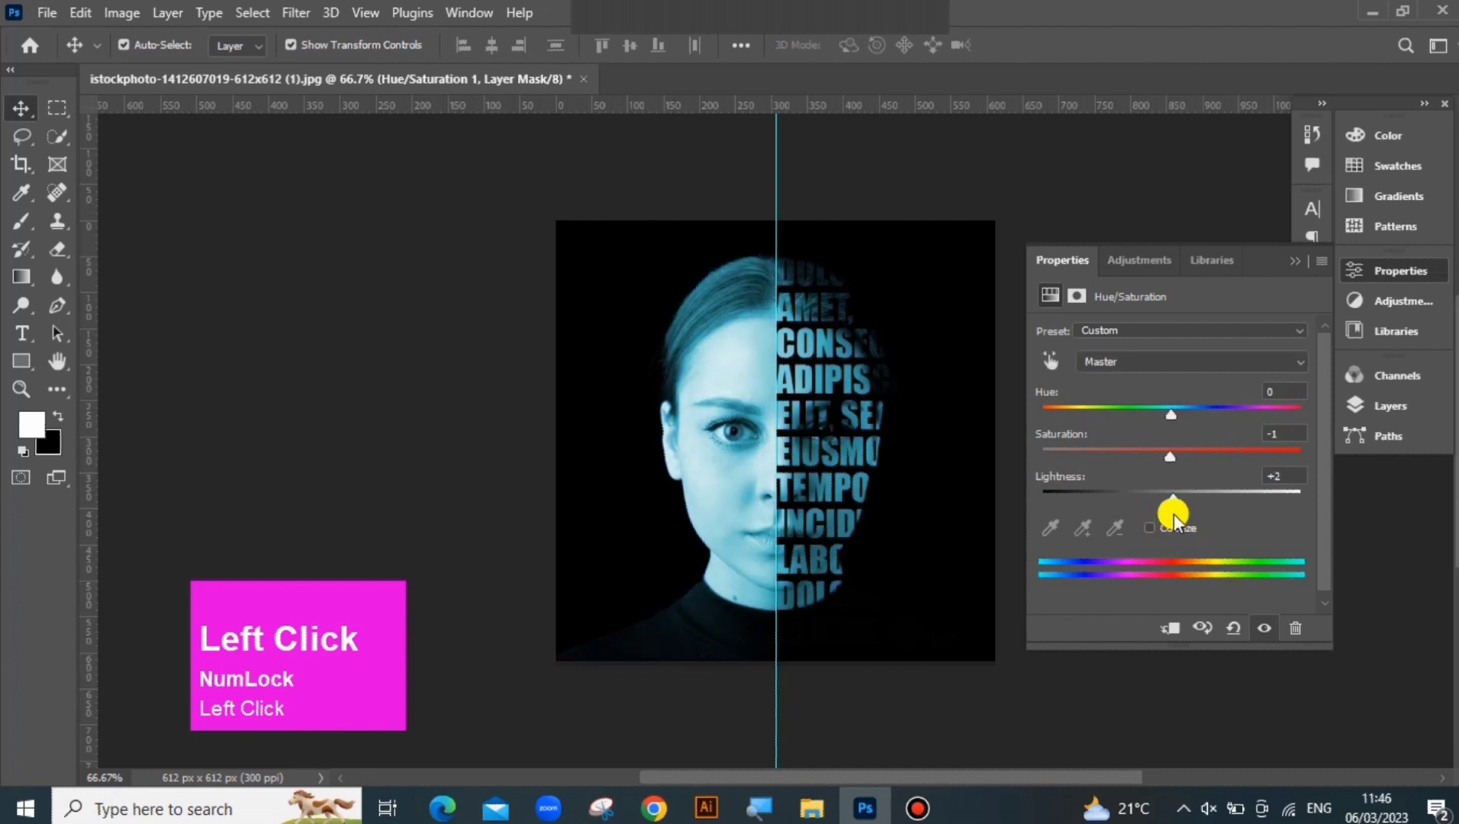
click(1284, 261)
click(1291, 260)
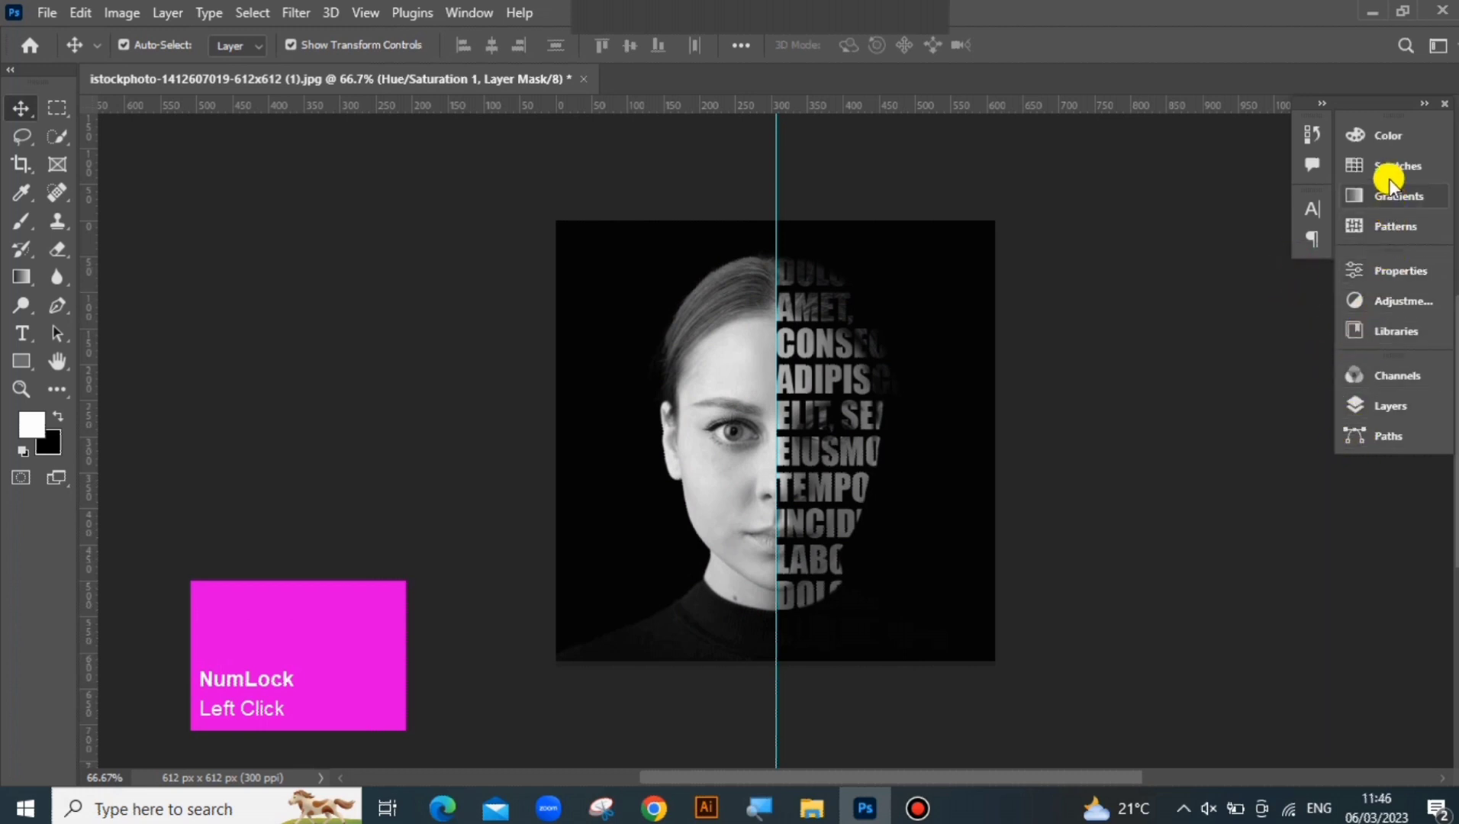
Add a Curves adjustment layer and raise the midpoint of the RGB curve slightly to brighten the midtones
click(1388, 272)
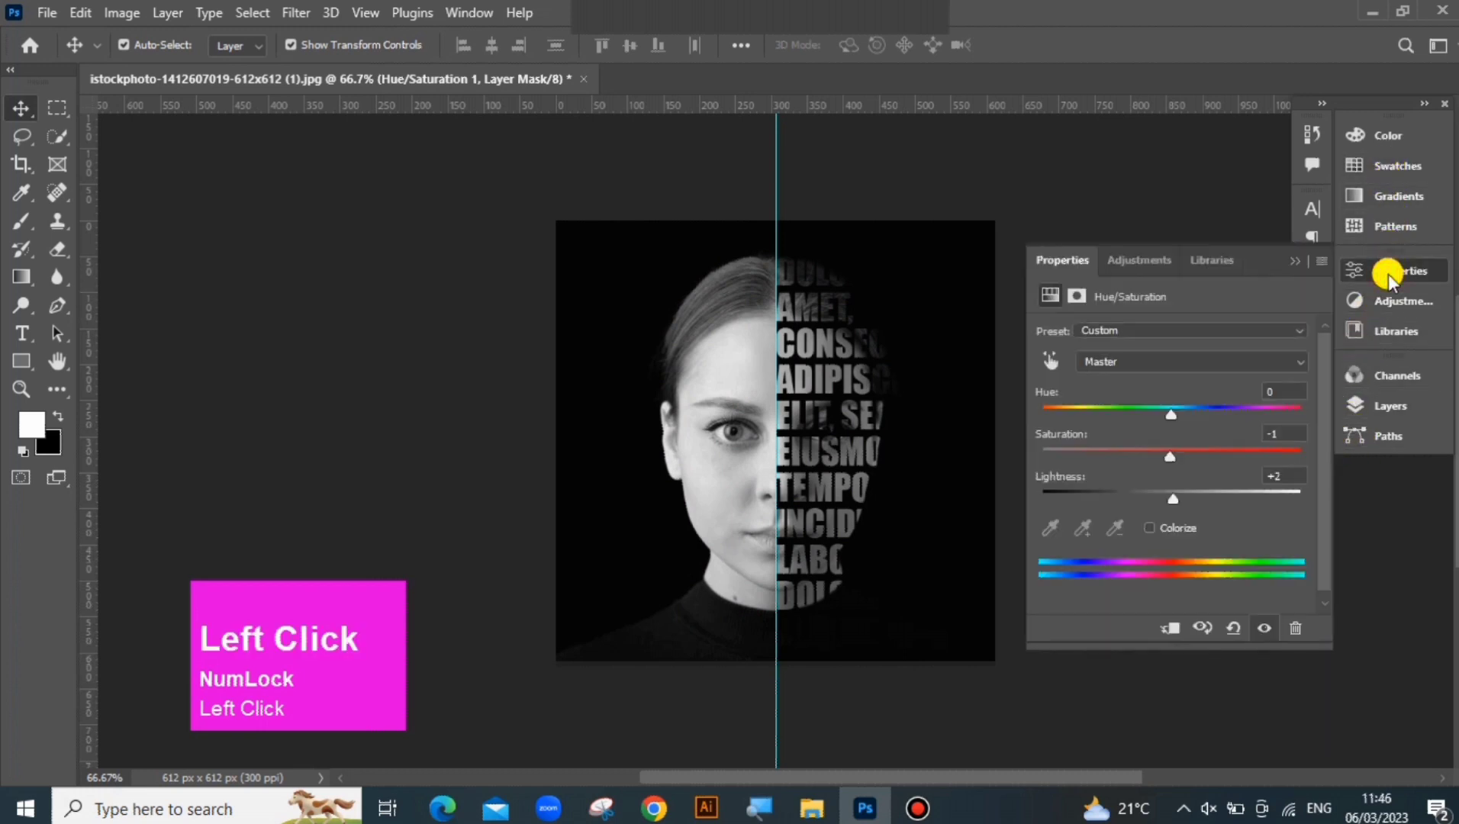
click(1156, 262)
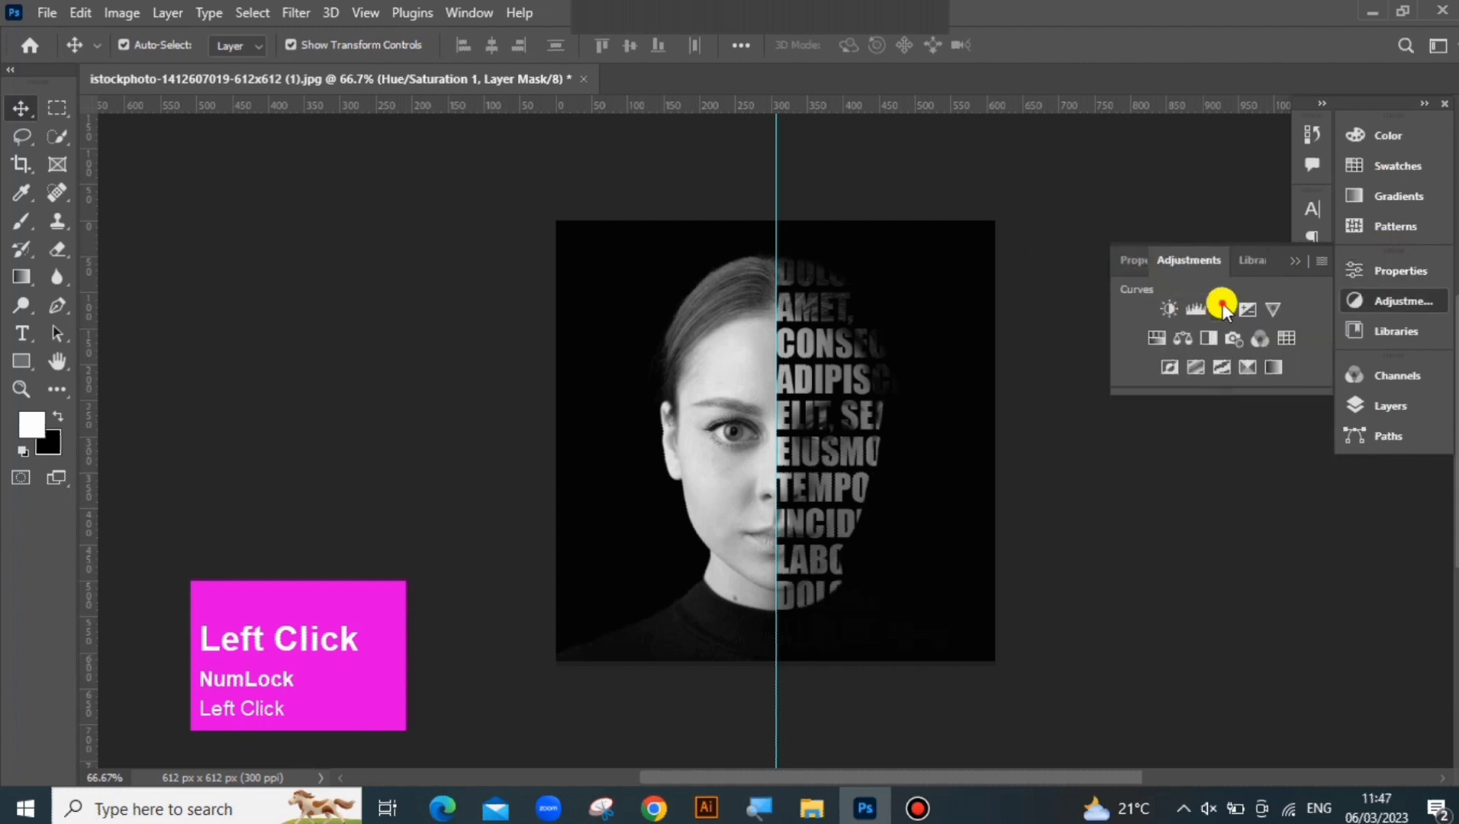
click(1224, 309)
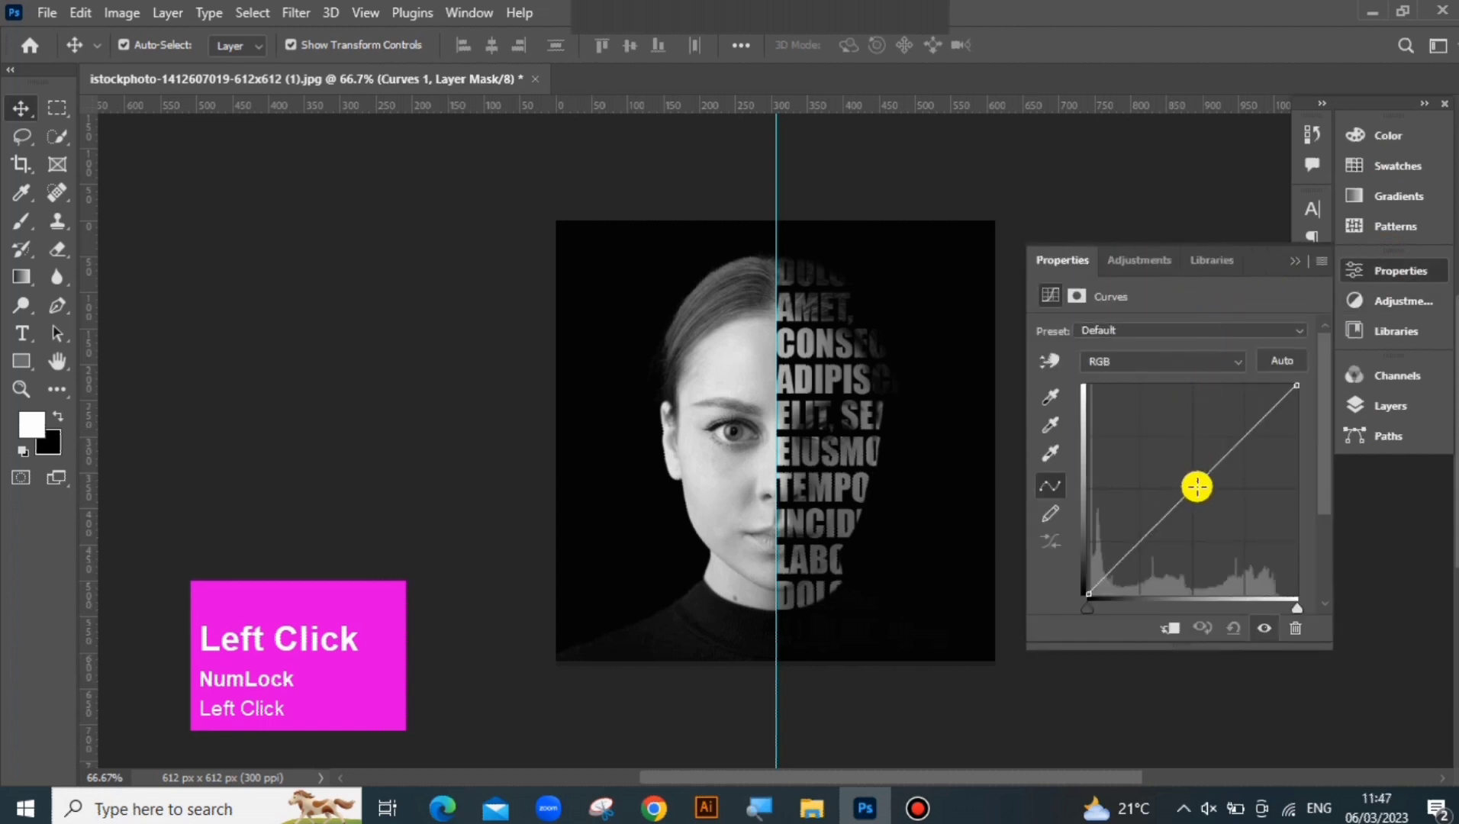
mouse_move(1196, 486)
mouse_down()
mouse_move(1214, 499)
mouse_move(1198, 534)
mouse_move(1207, 465)
mouse_move(1159, 450)
mouse_move(1203, 495)
mouse_move(1191, 476)
mouse_up()
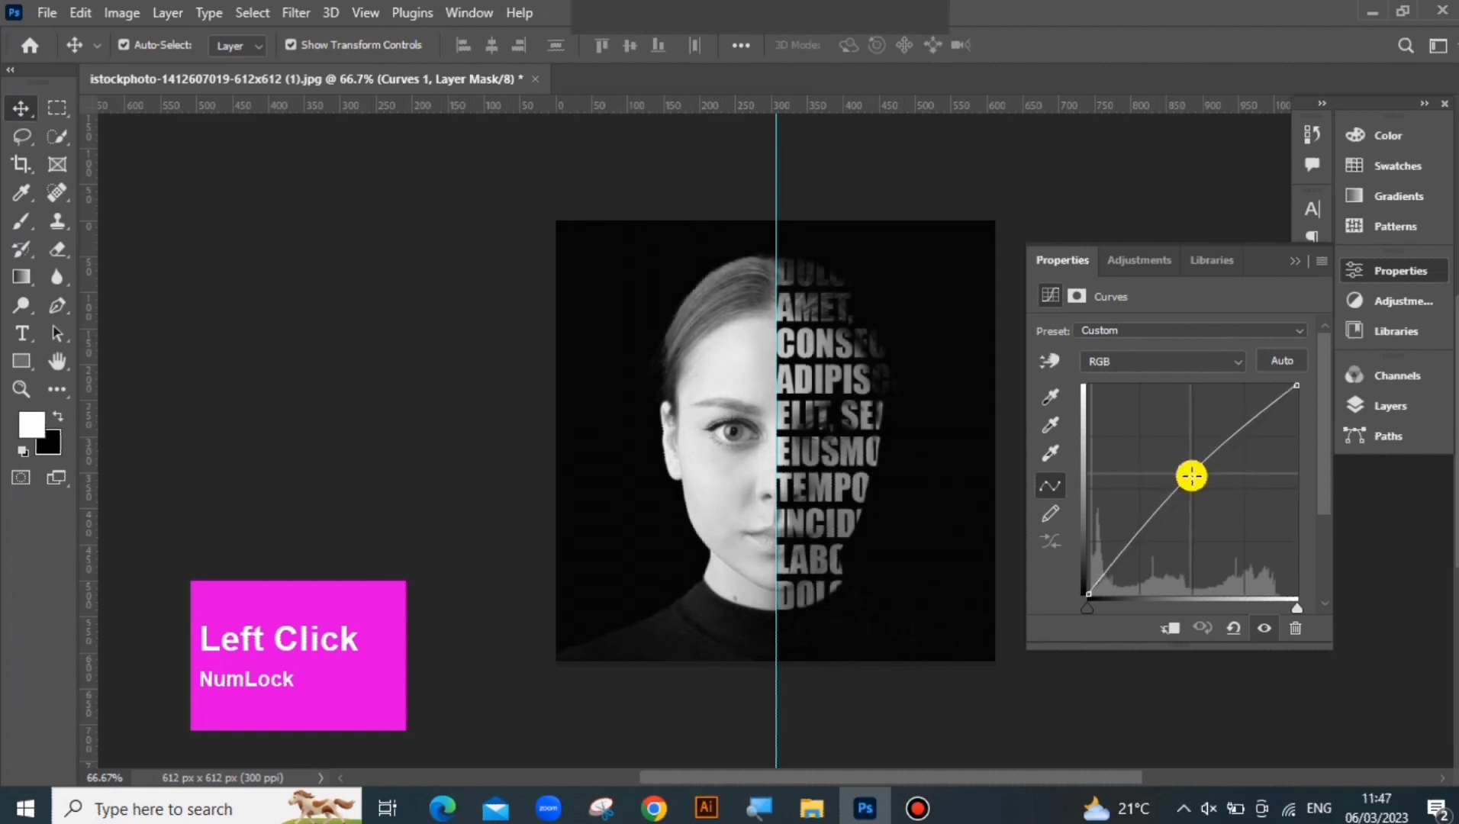
click(1291, 262)
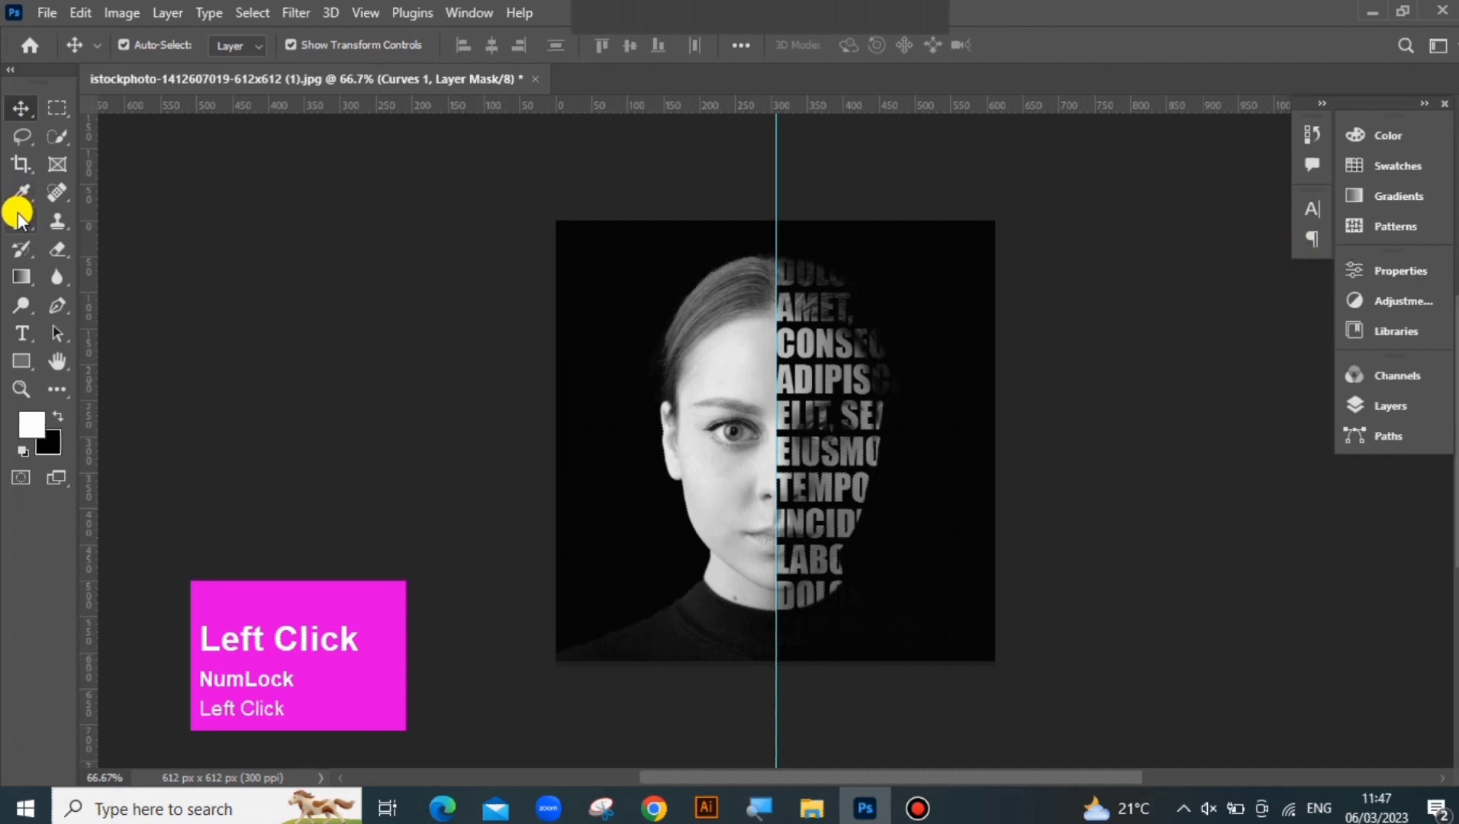
Try to brighten the lettering at eye level with the Dodge tool while the Curves layer's mask is active
right_click(23, 303)
click(112, 306)
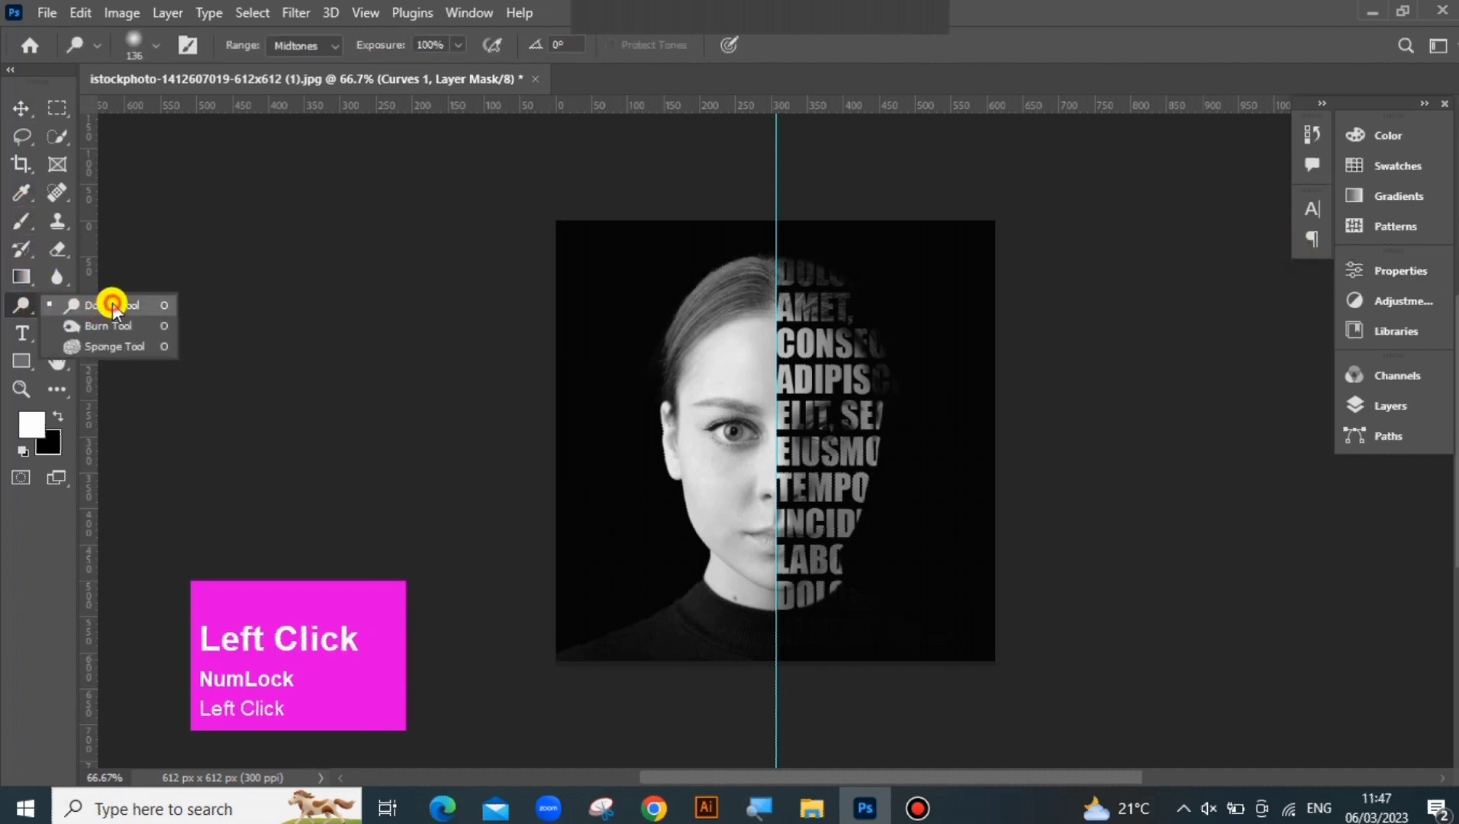
mouse_move(836, 417)
mouse_down()
mouse_move(866, 419)
mouse_move(811, 420)
mouse_move(844, 420)
mouse_move(832, 480)
mouse_move(827, 430)
mouse_move(867, 427)
mouse_move(823, 420)
mouse_move(866, 420)
mouse_move(806, 414)
mouse_move(872, 407)
mouse_move(806, 413)
mouse_up()
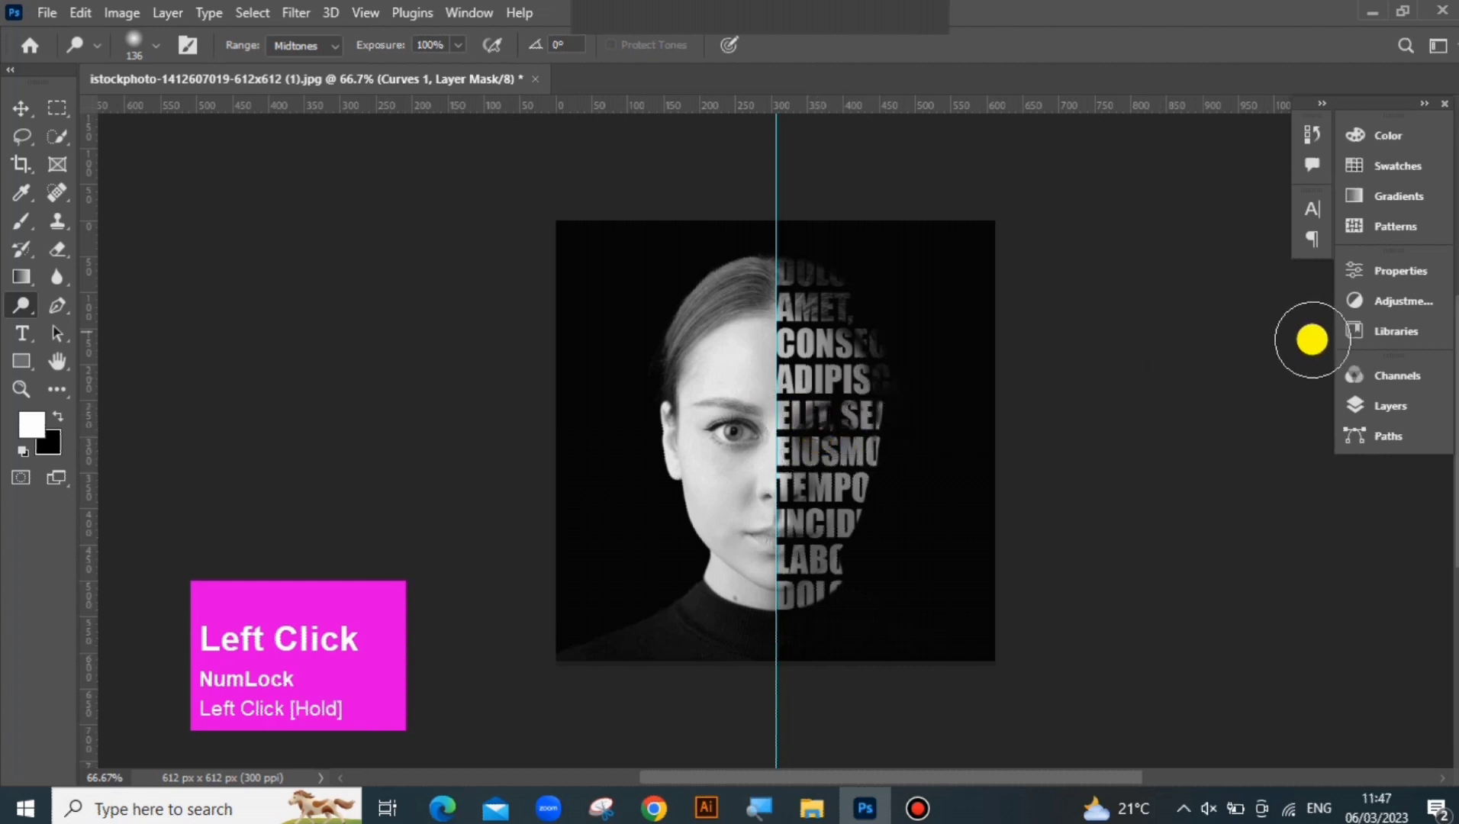
Make Layer 0's mask active and dodge over the lettering at eye level near the outer edge of the face
click(1366, 405)
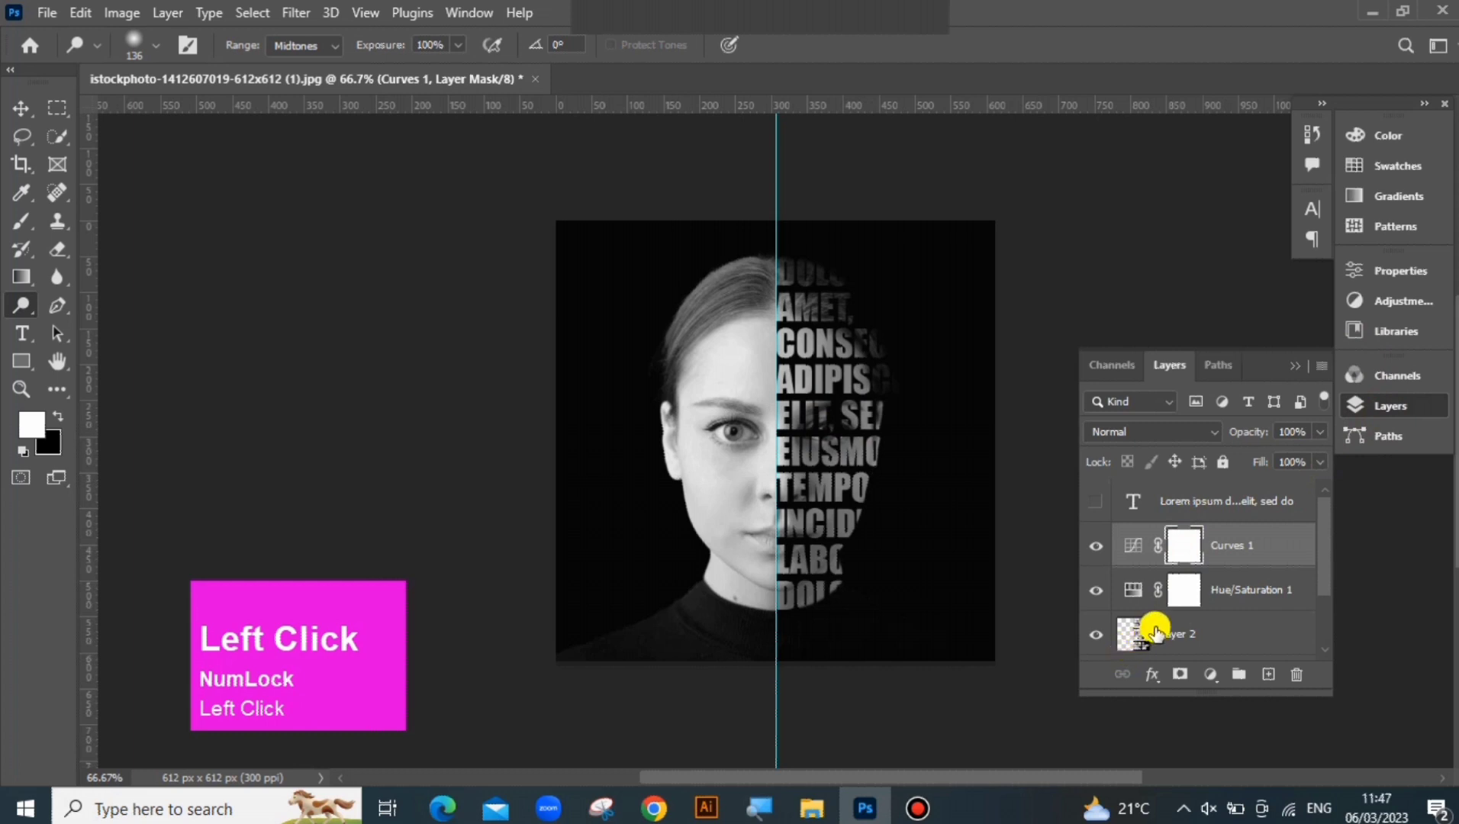
scroll(1156, 631, down, 2)
click(1135, 599)
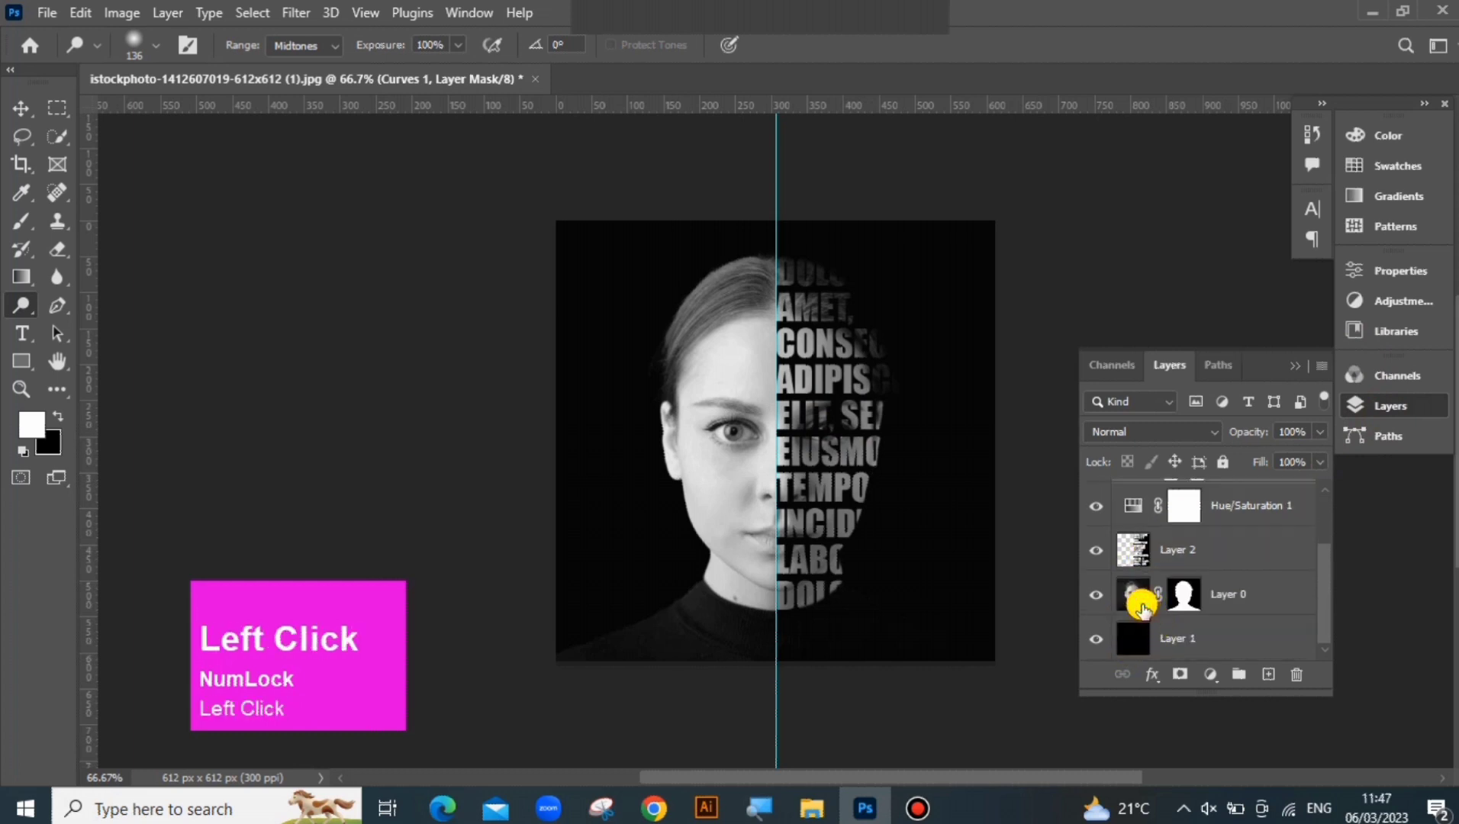
click(1188, 603)
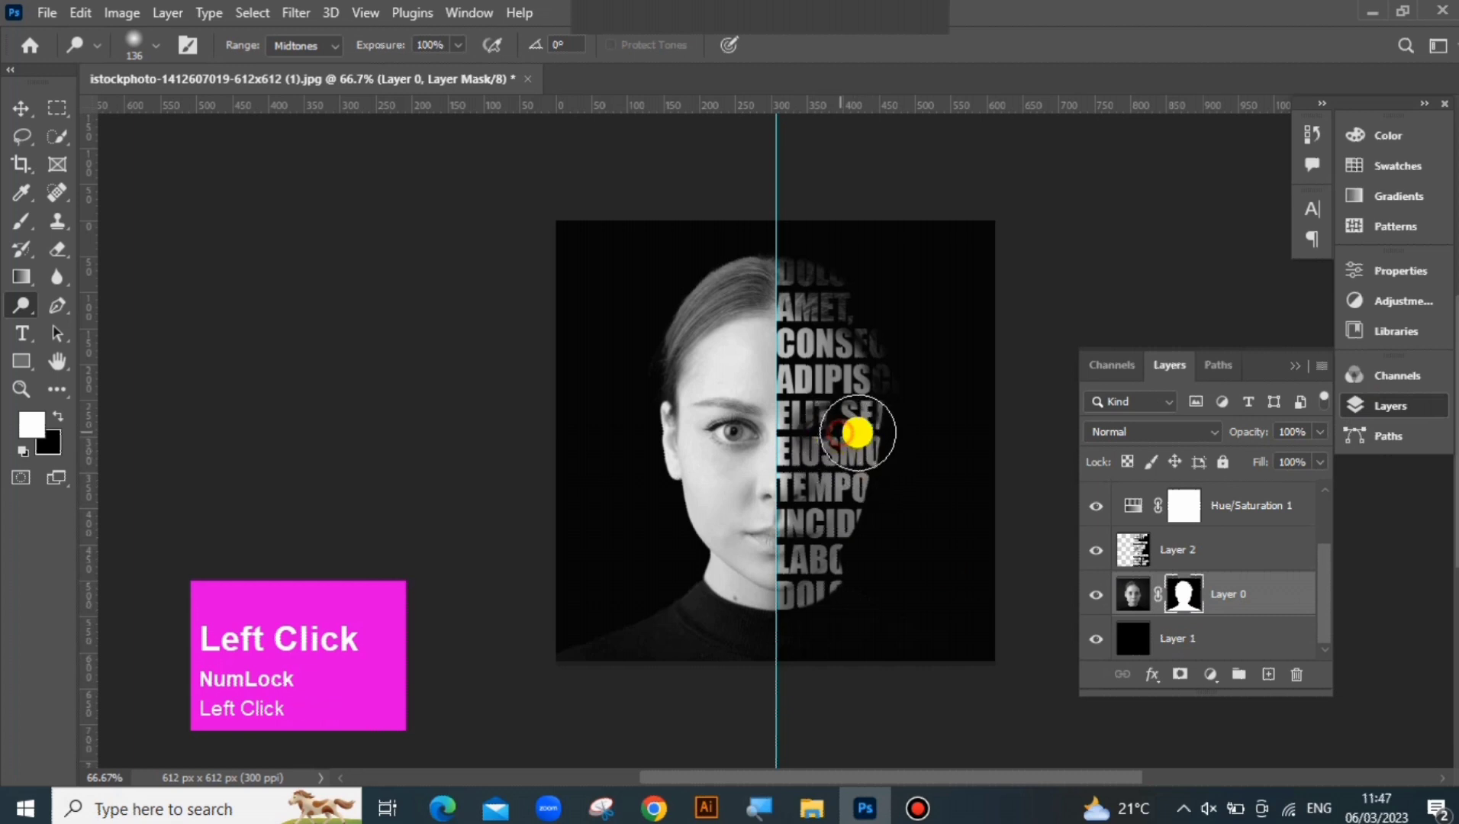
mouse_move(873, 424)
mouse_down()
mouse_move(831, 428)
mouse_move(891, 428)
mouse_move(811, 440)
mouse_move(846, 423)
mouse_move(814, 418)
mouse_move(811, 431)
mouse_move(850, 431)
mouse_up()
drag(855, 433, 873, 433)
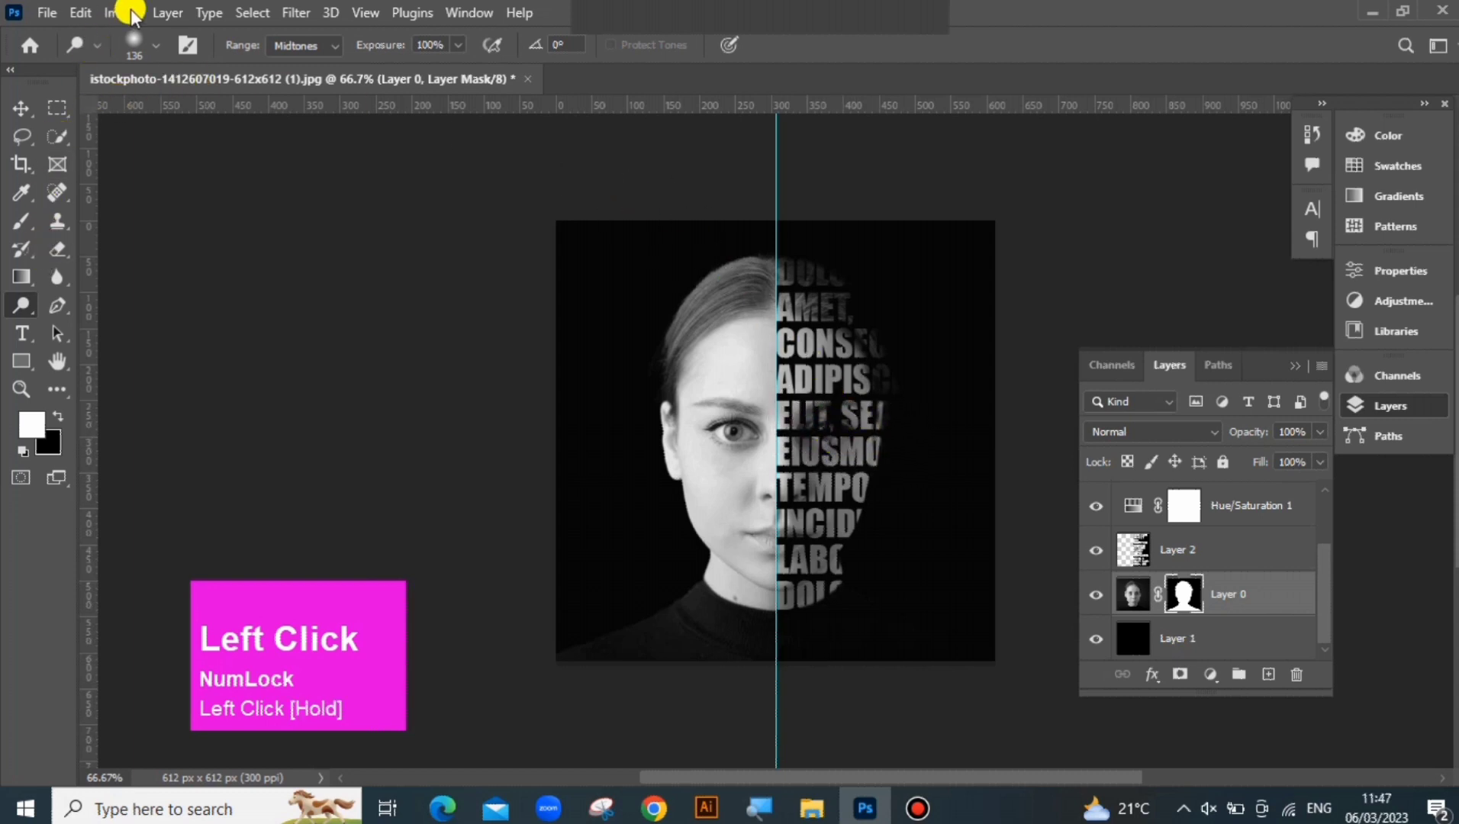
Set the Dodge brush to 100 px and 61% exposure, and dodge over the lettering beside the mouth and chin
click(149, 48)
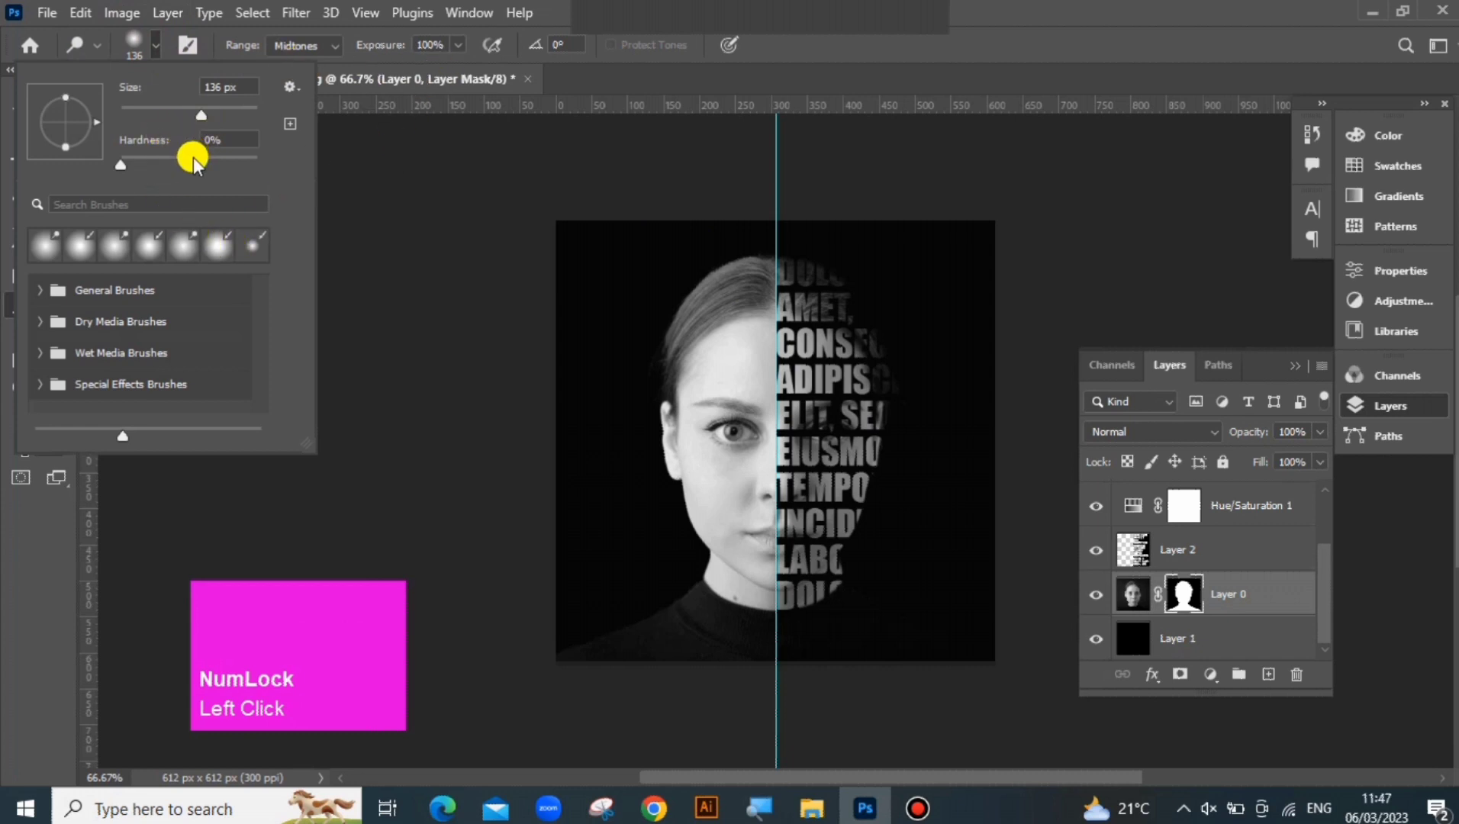
drag(203, 113, 187, 114)
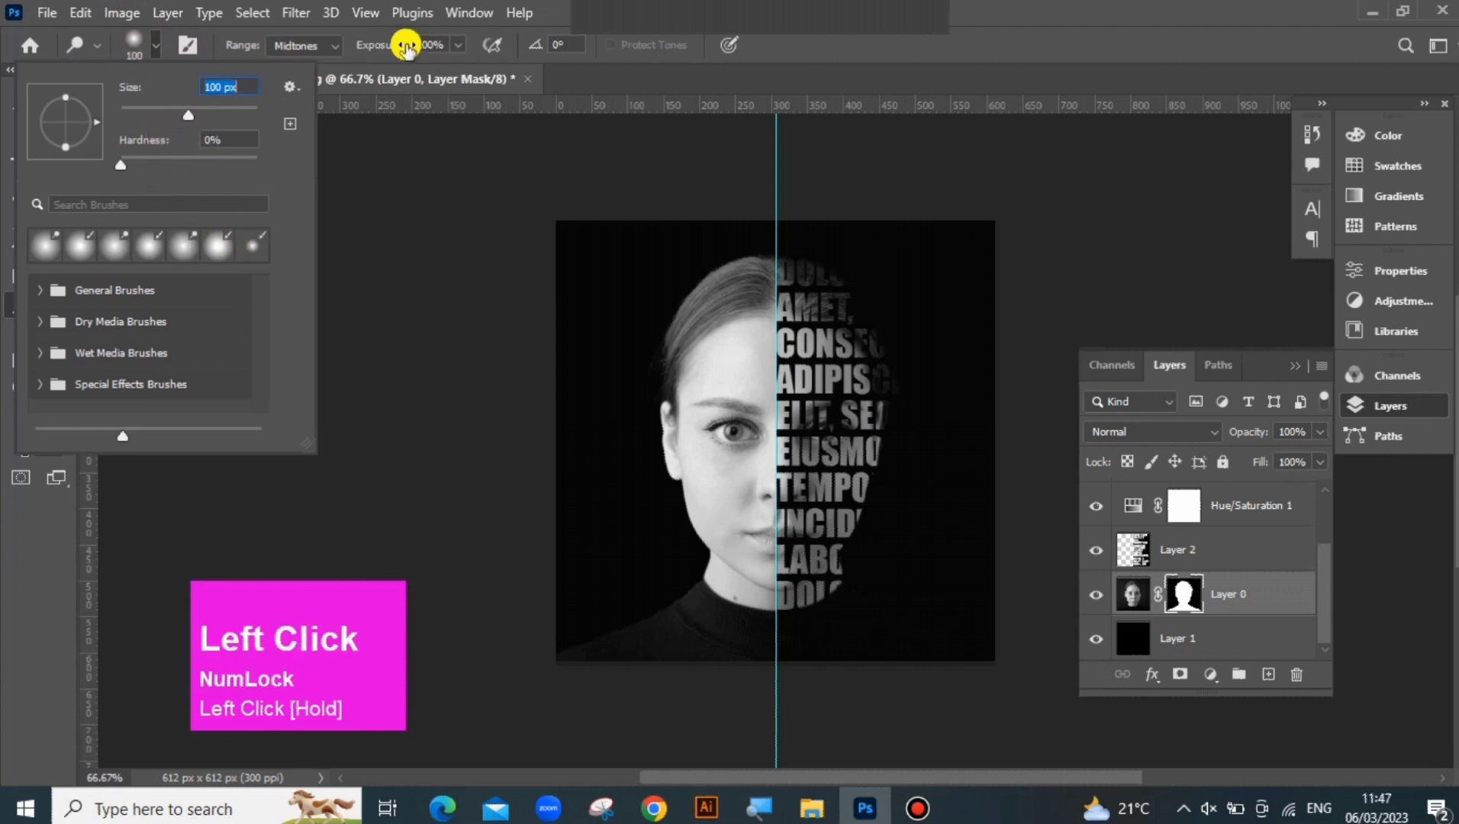
click(456, 48)
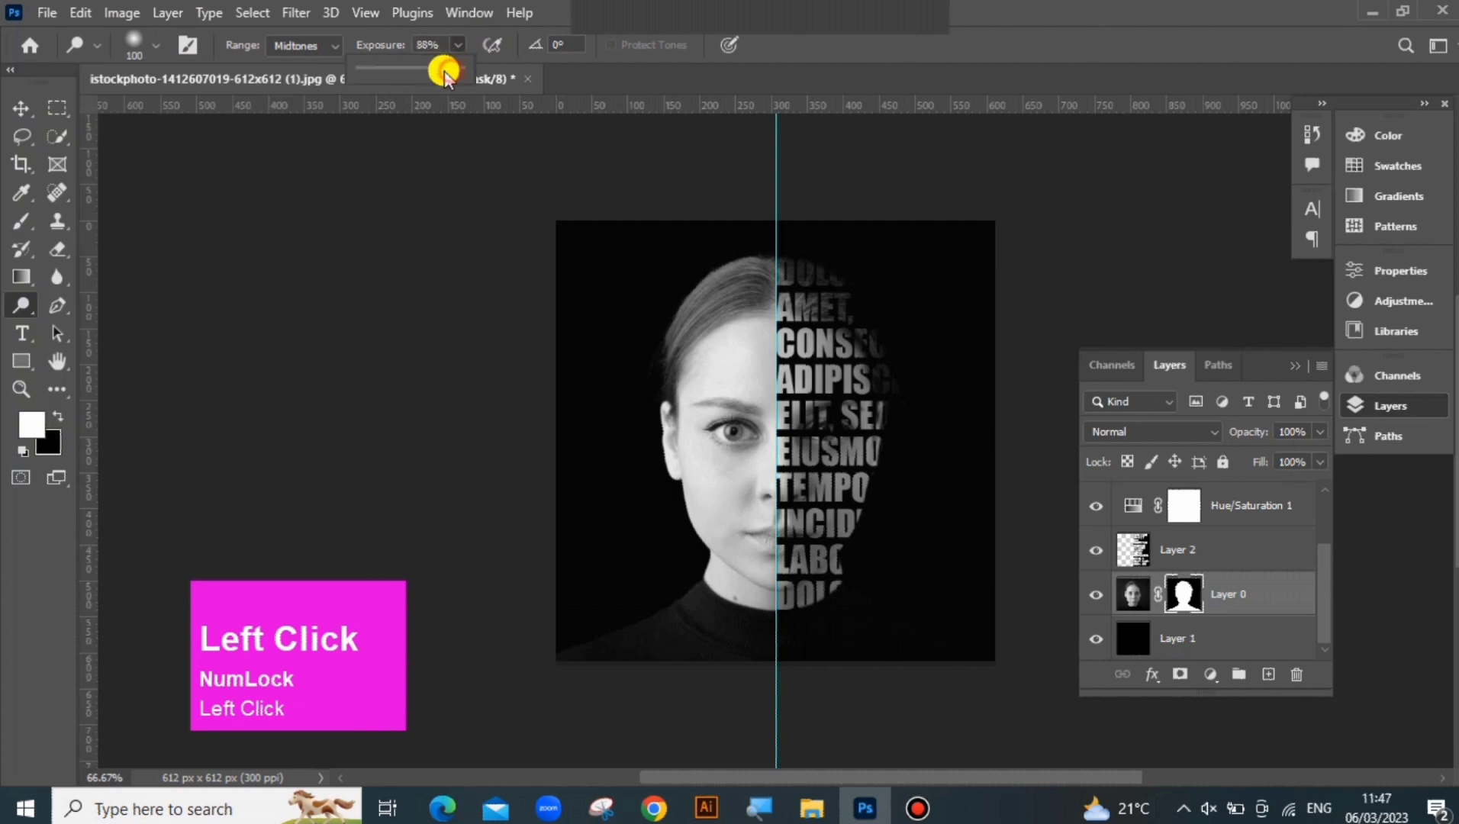
drag(445, 73, 421, 73)
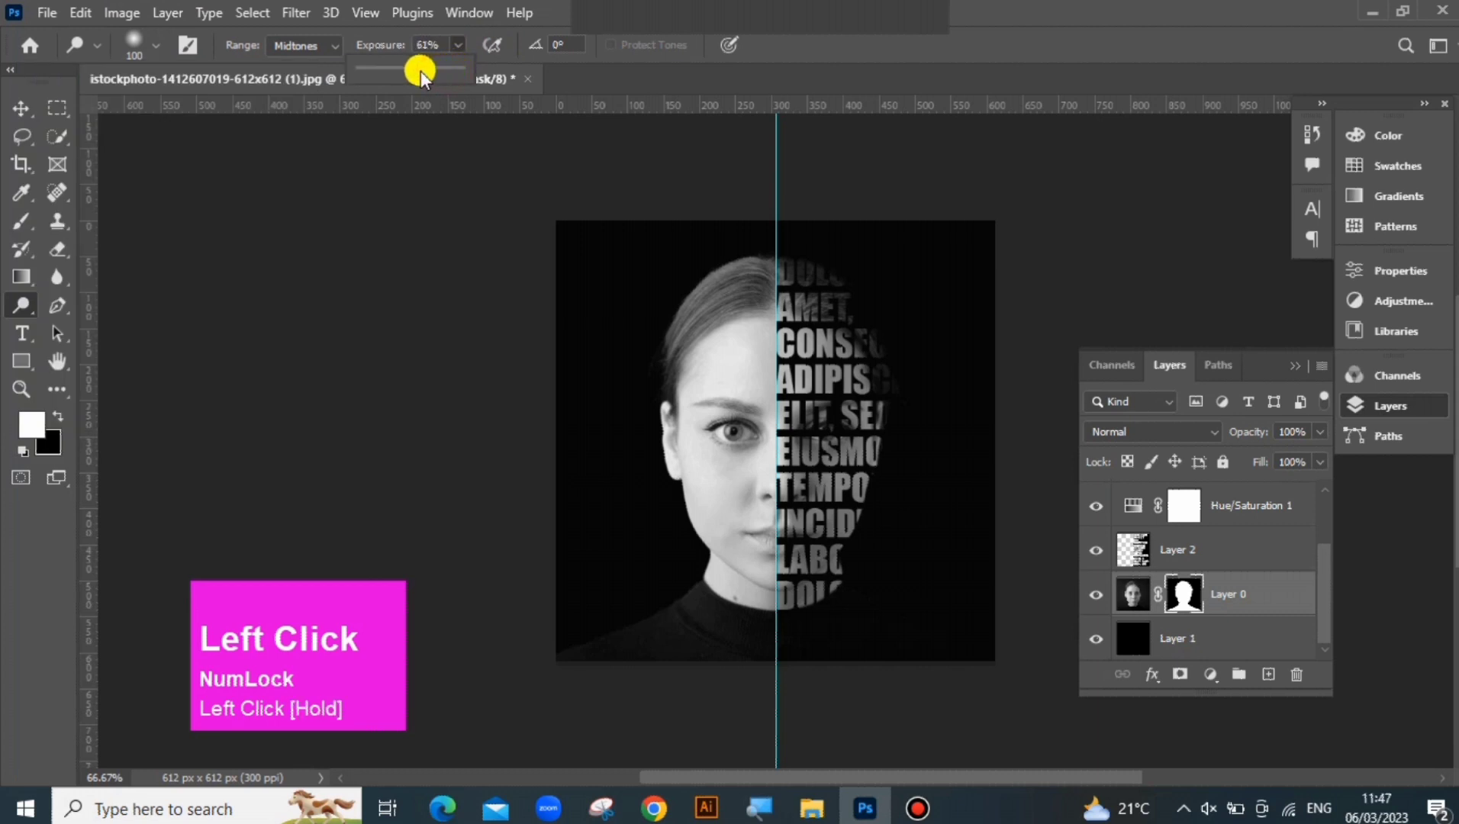
click(796, 537)
mouse_move(830, 531)
mouse_down()
mouse_move(820, 475)
mouse_move(800, 503)
mouse_move(792, 495)
mouse_move(787, 449)
mouse_move(791, 515)
mouse_move(827, 424)
mouse_move(877, 430)
mouse_move(853, 440)
mouse_move(886, 446)
mouse_move(827, 424)
mouse_move(841, 448)
mouse_move(807, 586)
mouse_move(820, 554)
mouse_up()
Make Layer 1 active and compare the portrait with the Lorem Ipsum text layer shown and hidden
click(1206, 629)
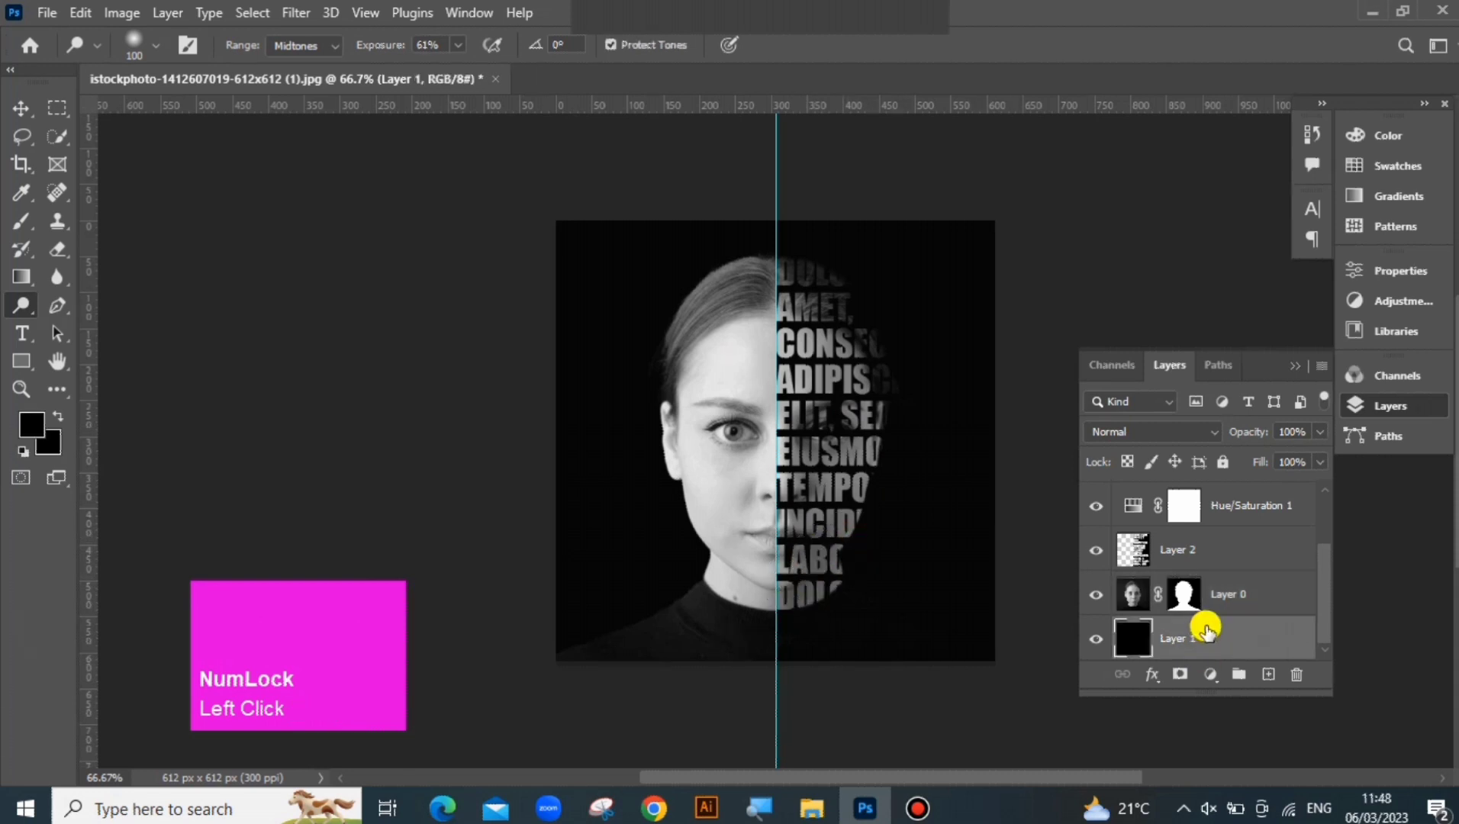
scroll(1286, 614, up, 2)
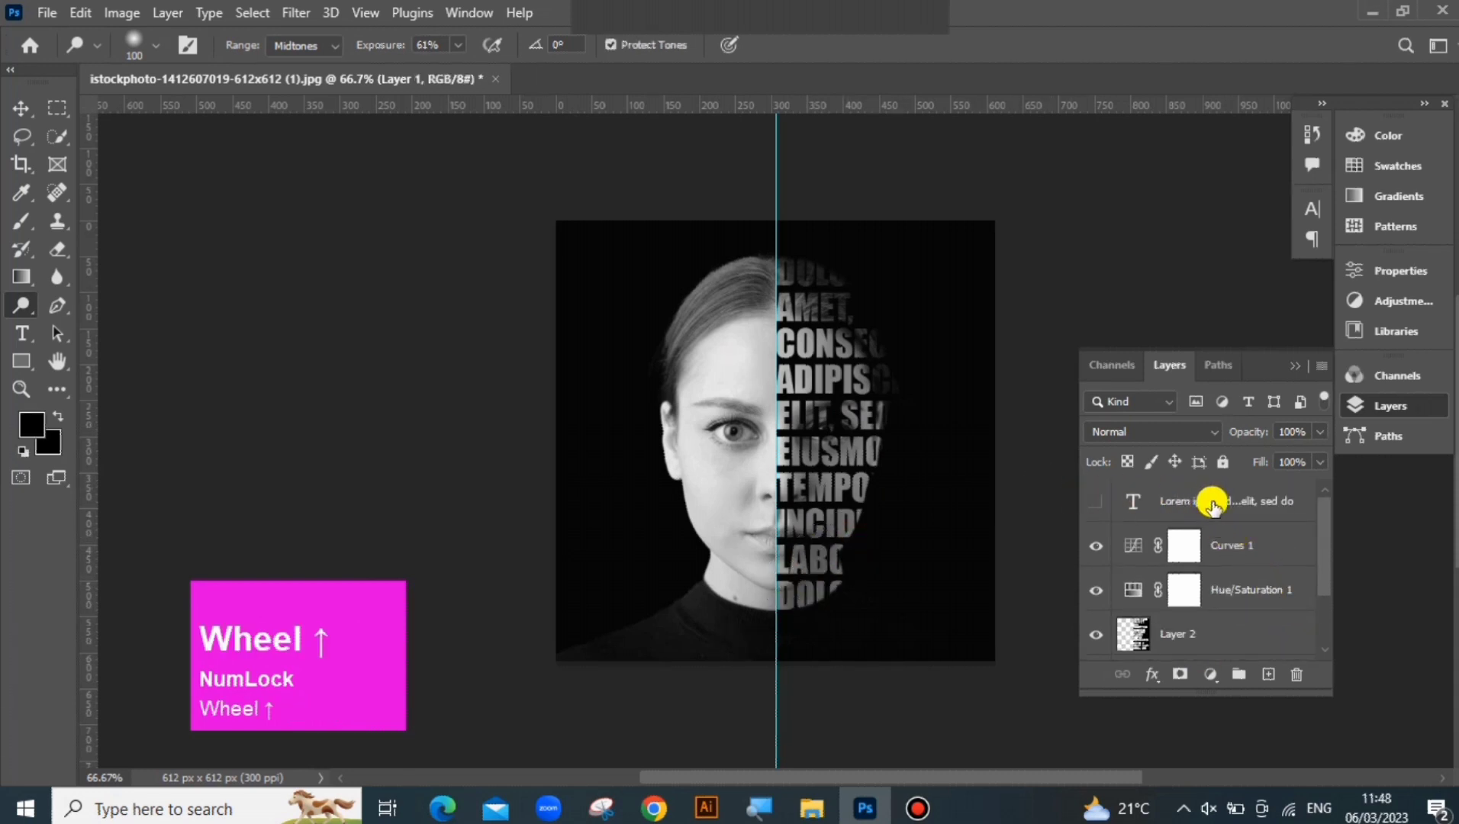
click(1094, 503)
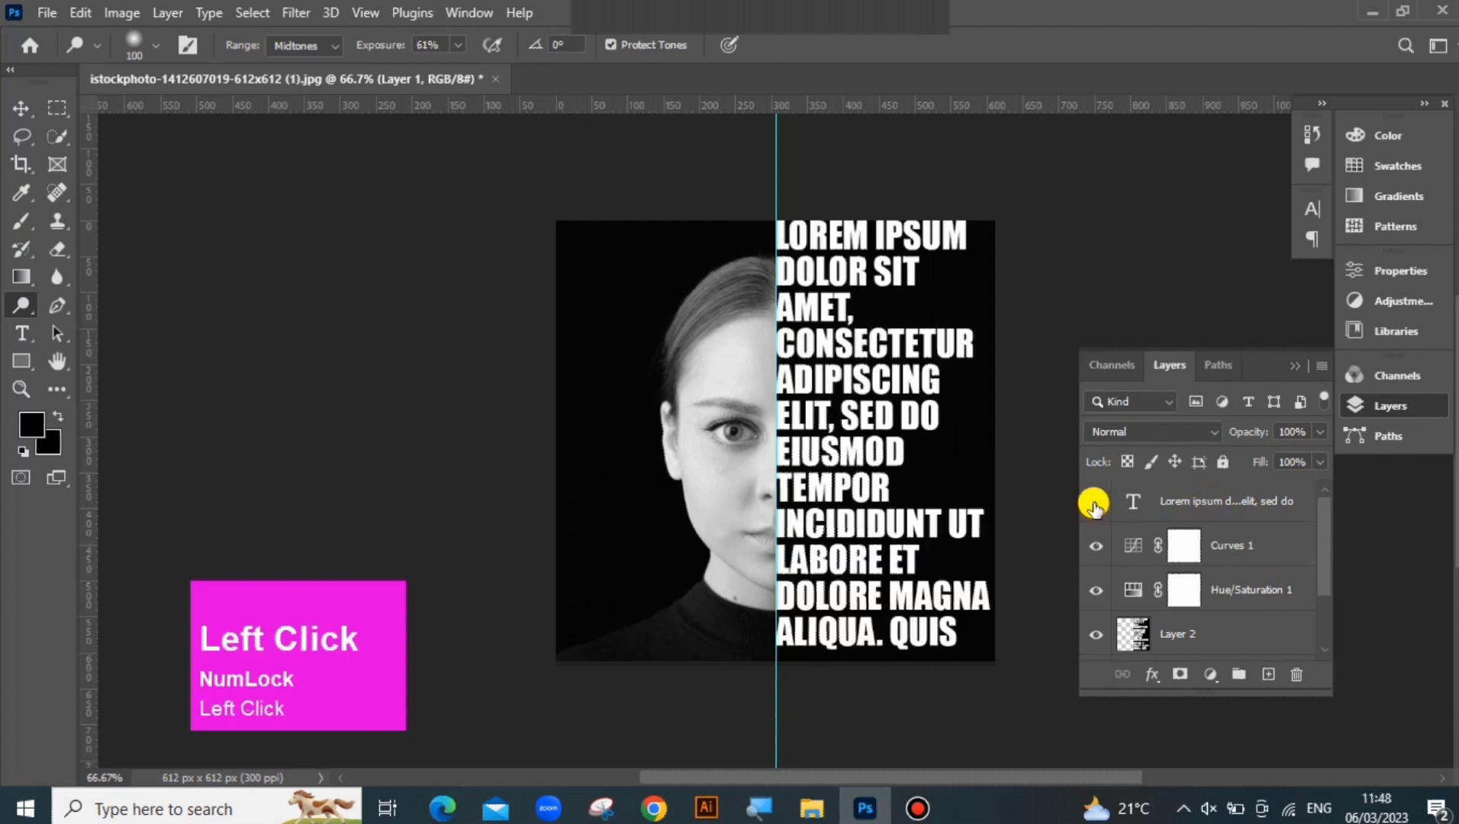
click(1094, 504)
scroll(1207, 542, down, 2)
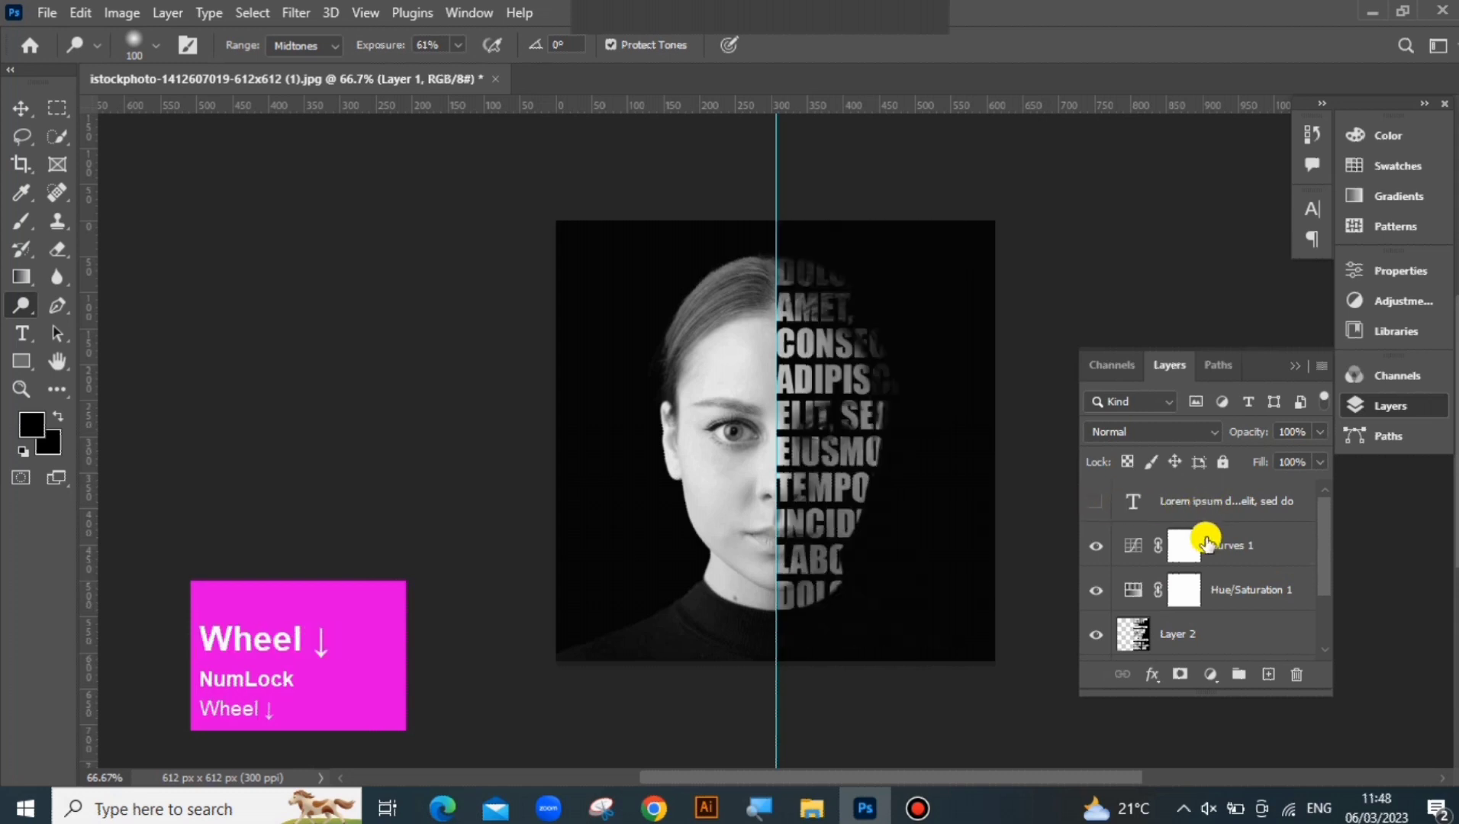